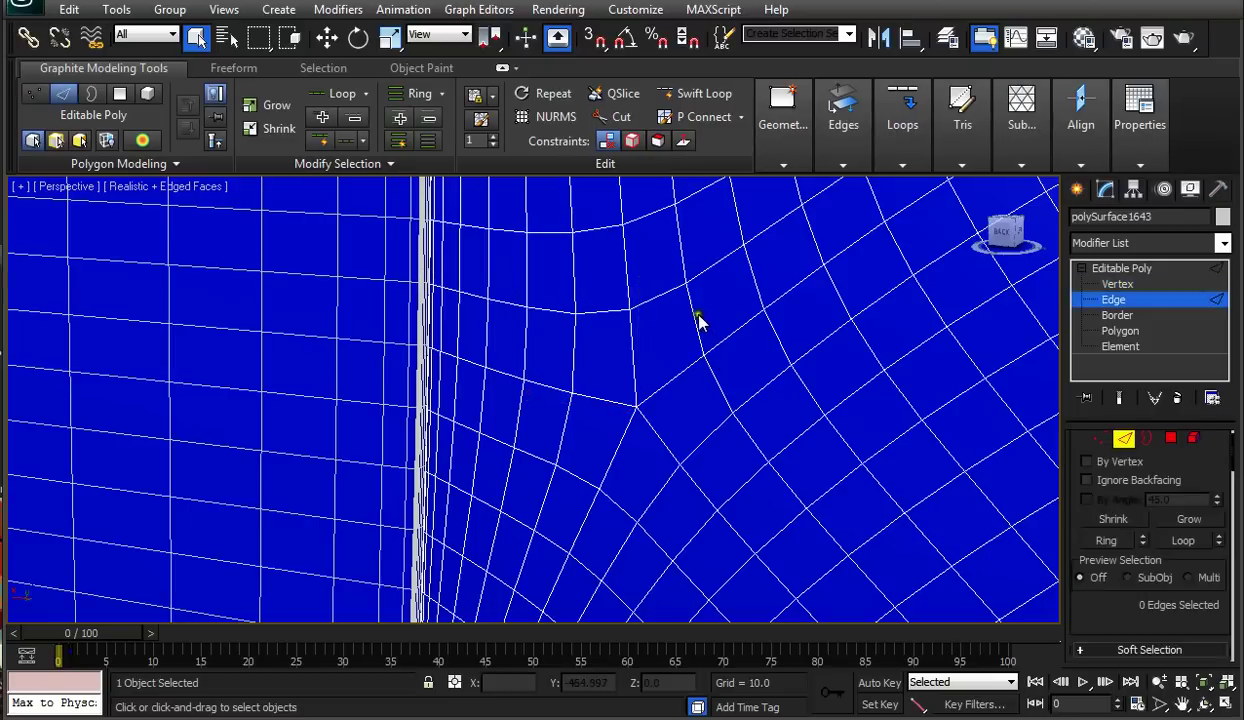
Step: Select the outer edges of the polygons surrounding the mesh pole beside the fender's vertical panel seam
{"action": "left_click", "coordinate": [650, 298], "text": "ctrl"}
{"action": "left_click", "coordinate": [573, 353], "text": "ctrl"}
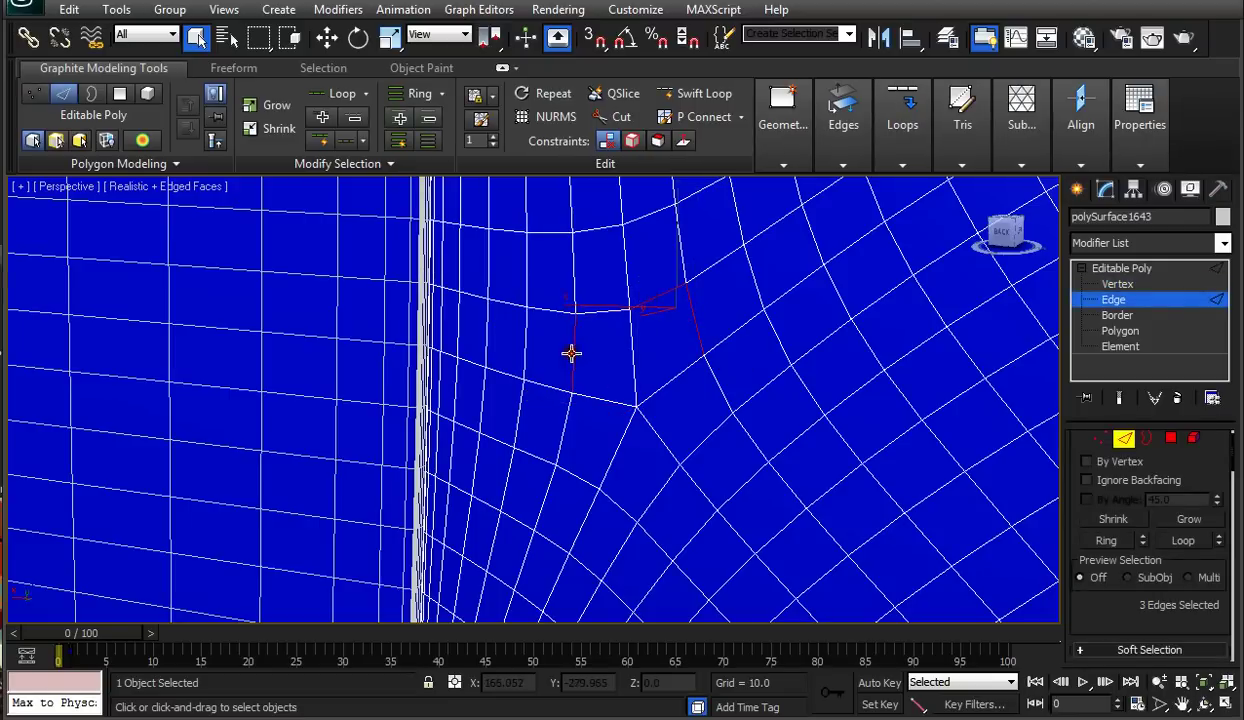
{"action": "left_click", "coordinate": [573, 472], "text": "ctrl"}
{"action": "left_click", "coordinate": [649, 500], "text": "ctrl"}
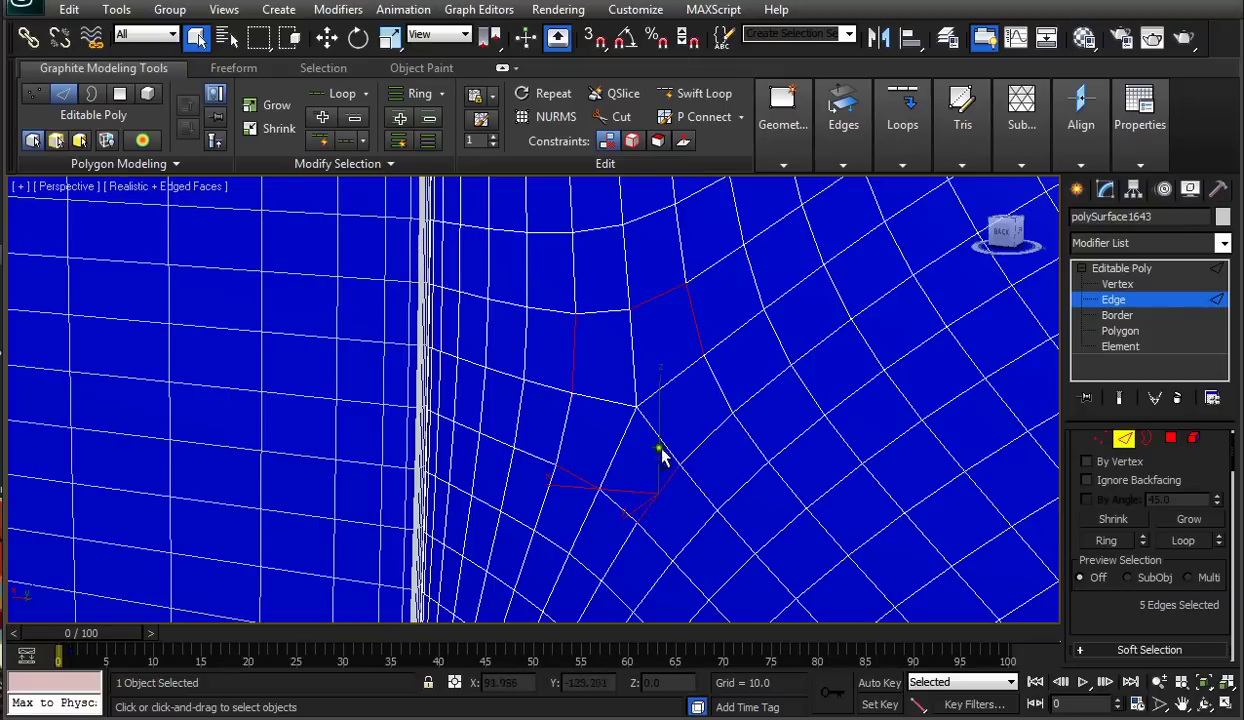
Step: Add the edges surrounding the mesh pole beside the fender's round hole to the edge selection
{"action": "scroll", "coordinate": [872, 458], "scroll_direction": "down", "scroll_amount": 6}
{"action": "middle_click_drag", "start_coordinate": [869, 450], "coordinate": [774, 494]}
{"action": "middle_click_drag", "start_coordinate": [642, 408], "coordinate": [791, 469], "text": "alt"}
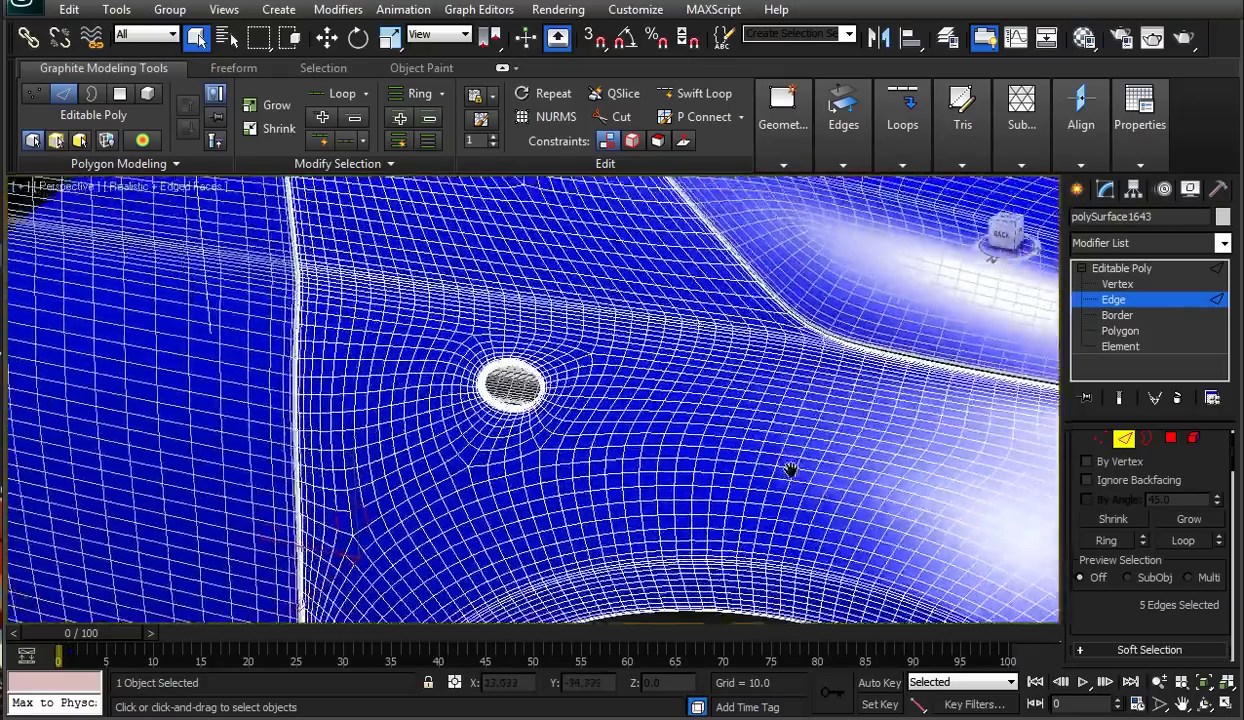
{"action": "scroll", "coordinate": [621, 416], "scroll_direction": "up", "scroll_amount": 6}
{"action": "mouse_move", "coordinate": [634, 349]}
{"action": "middle_mouse_down", "text": "alt"}
{"action": "mouse_move", "coordinate": [664, 342]}
{"action": "mouse_move", "coordinate": [655, 354]}
{"action": "middle_mouse_up", "text": "alt"}
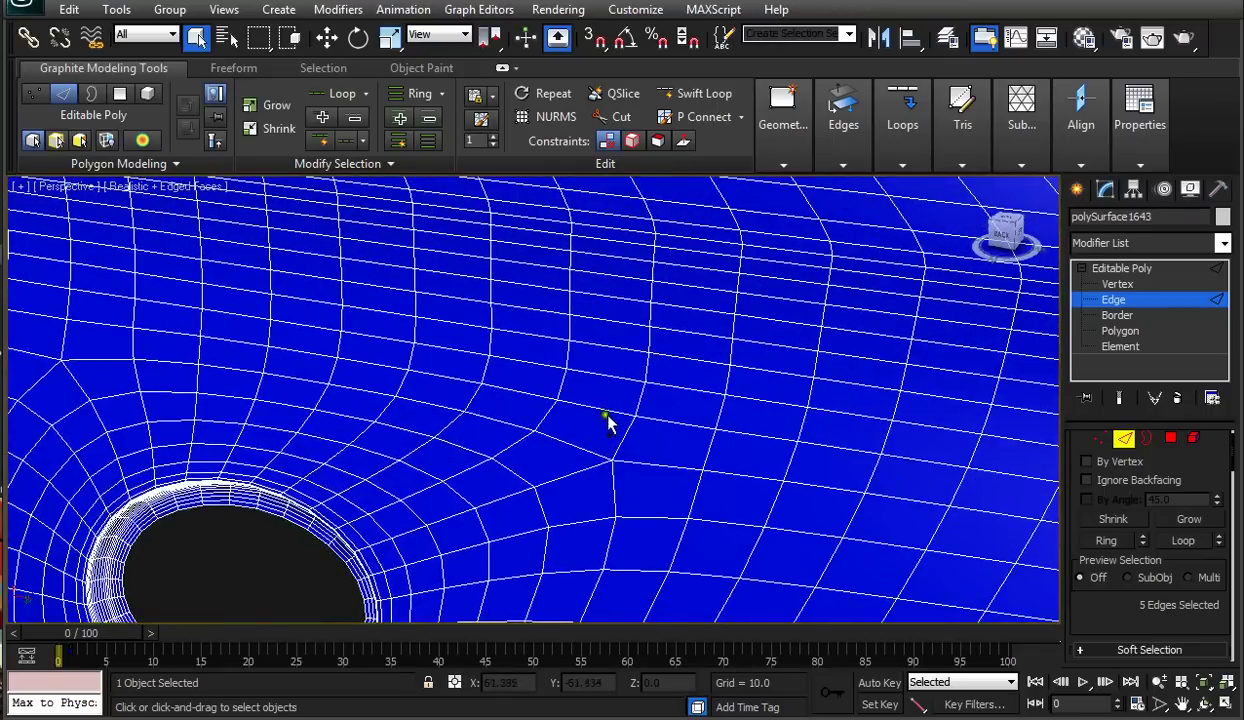
{"action": "left_click", "coordinate": [647, 517], "text": "ctrl"}
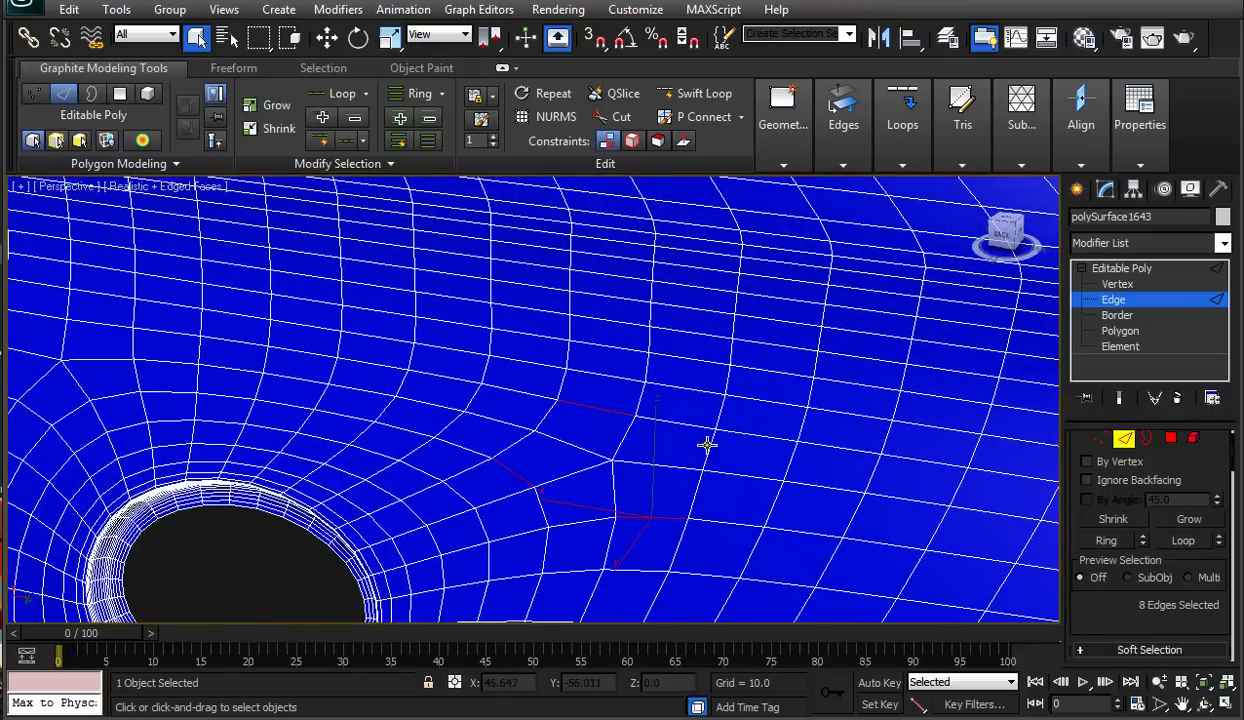
Step: Add the edges surrounding the mesh pole toward the headlight opening to the edge selection
{"action": "middle_click_drag", "start_coordinate": [872, 449], "coordinate": [595, 370]}
{"action": "scroll", "coordinate": [835, 430], "scroll_direction": "down", "scroll_amount": 6}
{"action": "scroll", "coordinate": [703, 387], "scroll_direction": "up", "scroll_amount": 6}
{"action": "scroll", "coordinate": [612, 373], "scroll_direction": "down", "scroll_amount": 8}
{"action": "left_click", "coordinate": [1159, 681]}
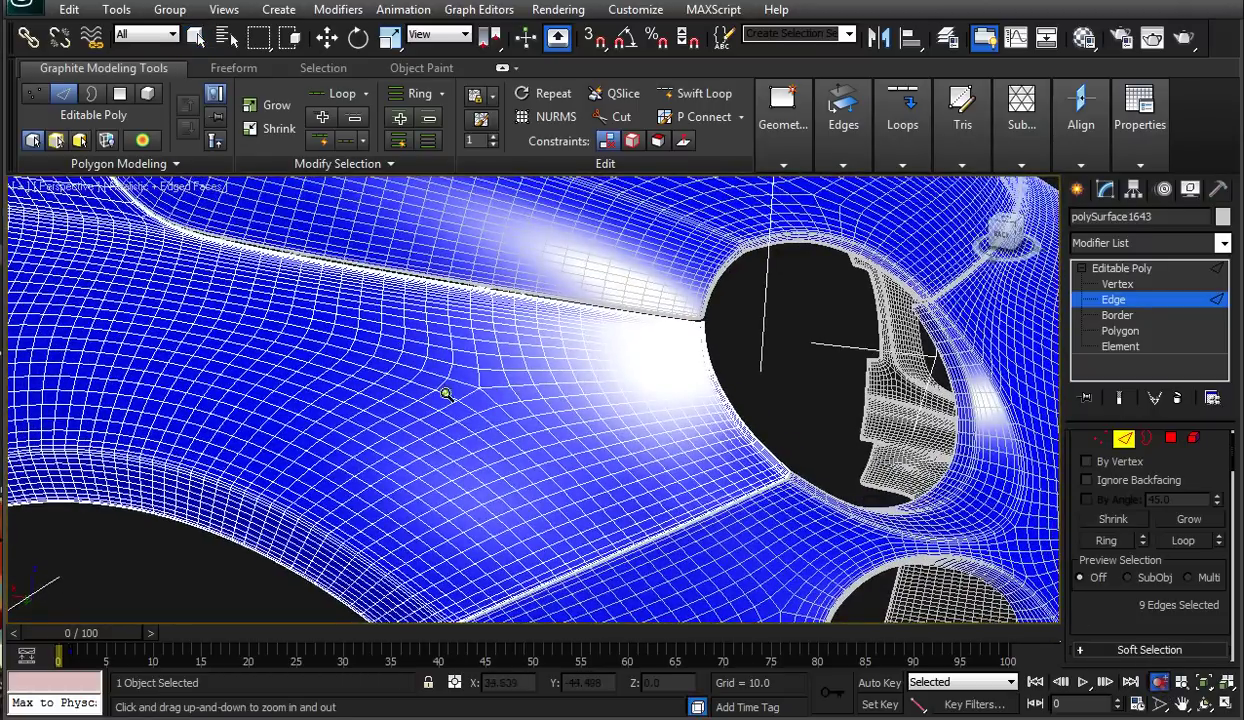
{"action": "scroll", "coordinate": [458, 400], "scroll_direction": "up", "scroll_amount": 10}
{"action": "middle_click_drag", "start_coordinate": [475, 386], "coordinate": [437, 336]}
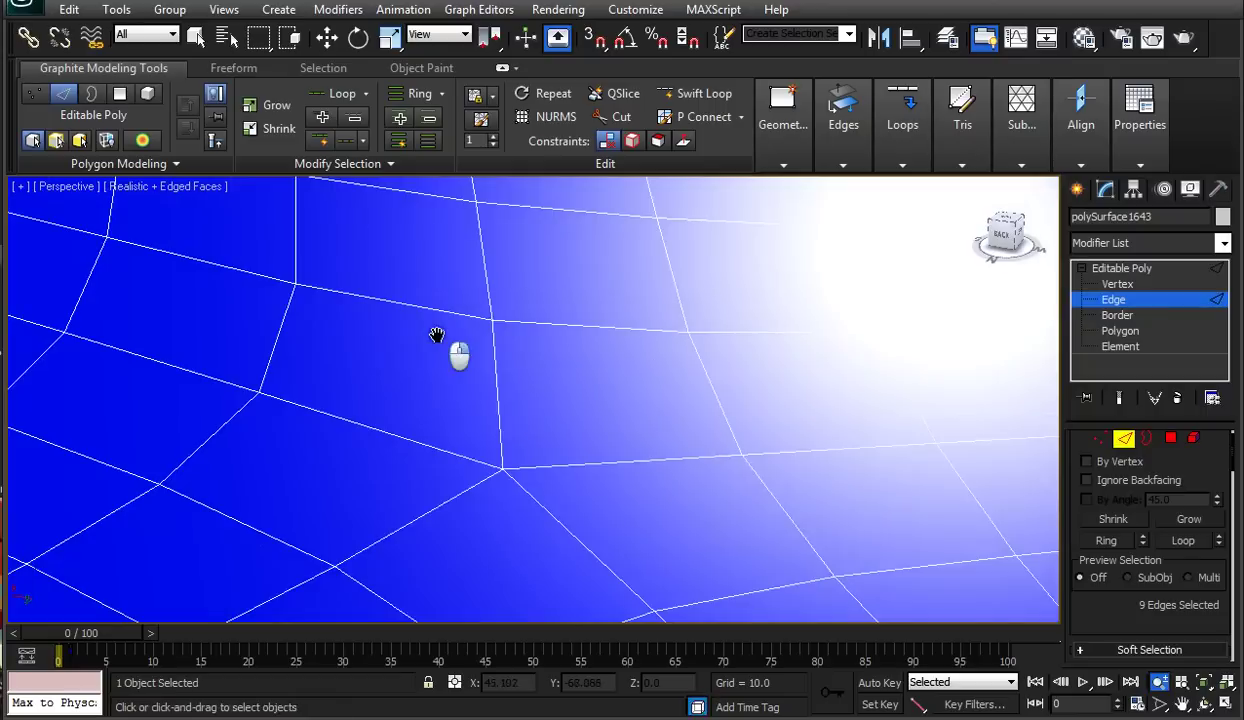
{"action": "right_click", "coordinate": [437, 335]}
{"action": "left_click", "coordinate": [432, 308], "text": "ctrl"}
{"action": "left_click", "coordinate": [273, 342], "text": "ctrl"}
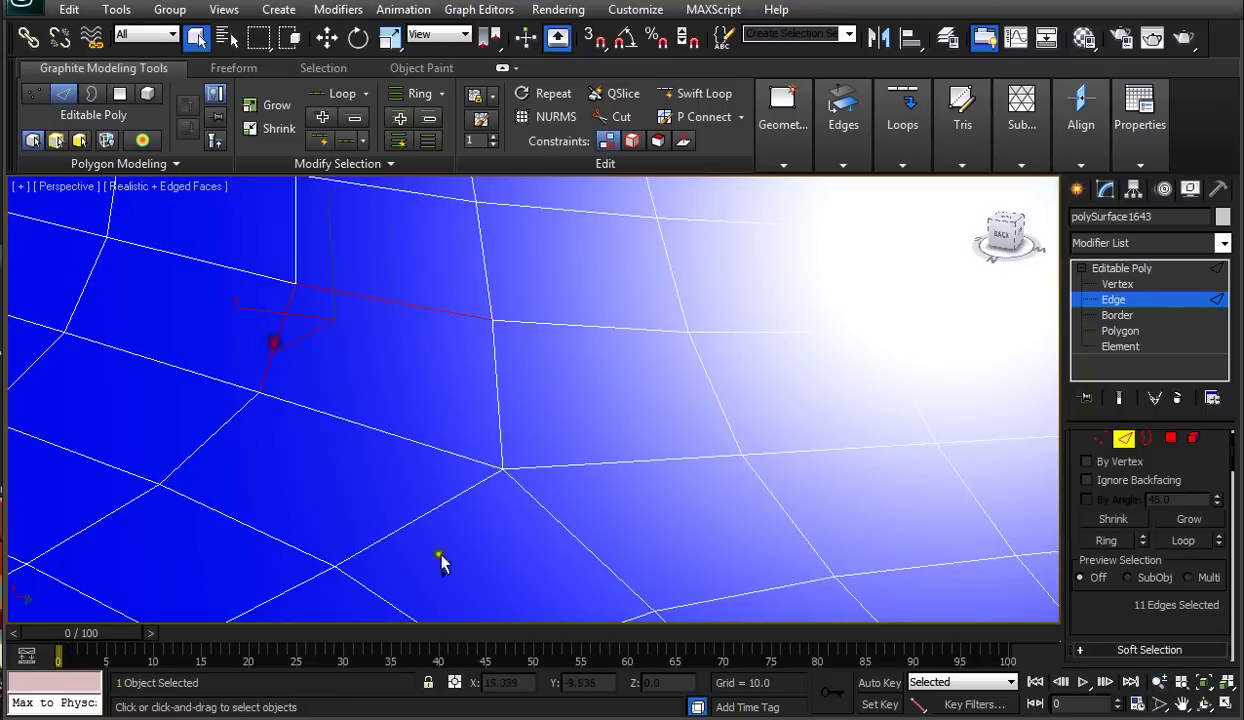
{"action": "left_click", "coordinate": [386, 598], "text": "ctrl"}
{"action": "left_click", "coordinate": [715, 399], "text": "ctrl"}
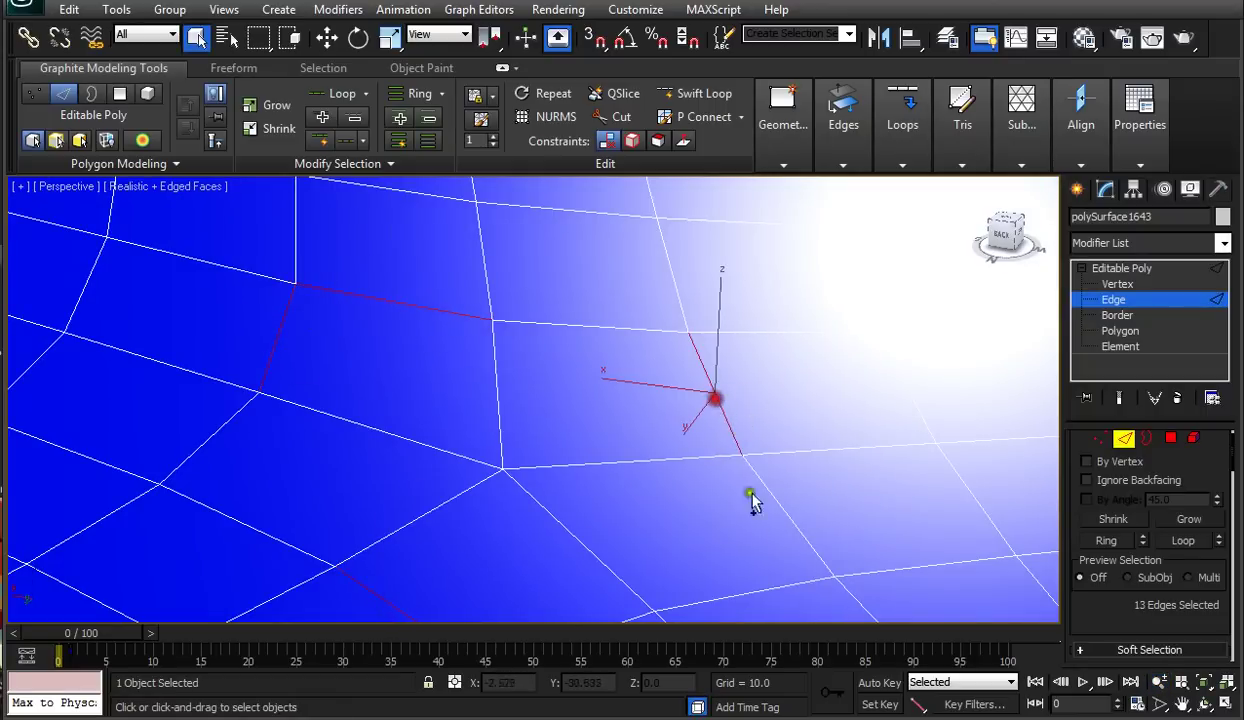
{"action": "left_click", "coordinate": [748, 592], "text": "ctrl"}
Step: Expand the selected edges to full loops, then extend them to every second parallel edge with Dot Ring
{"action": "scroll", "coordinate": [675, 480], "scroll_direction": "down", "scroll_amount": 5}
{"action": "middle_click_drag", "start_coordinate": [675, 458], "coordinate": [610, 442], "text": "alt"}
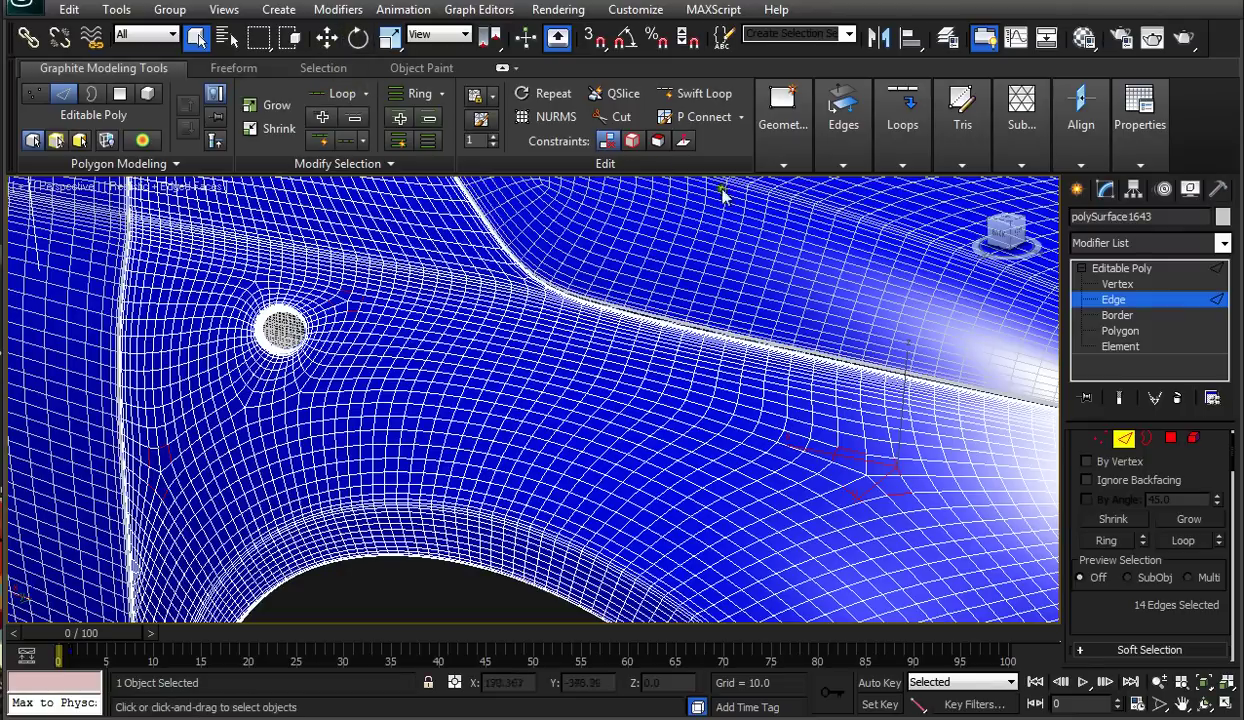
{"action": "left_click", "coordinate": [503, 70]}
{"action": "left_click", "coordinate": [503, 70]}
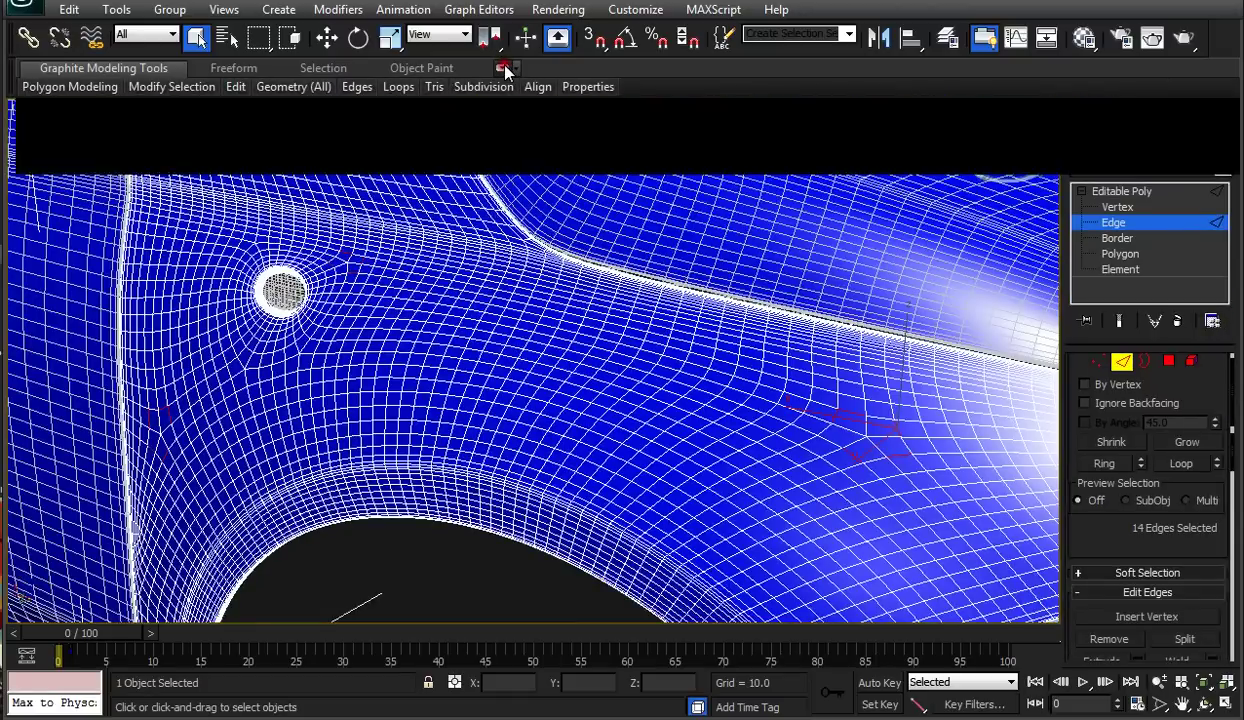
{"action": "middle_click_drag", "start_coordinate": [417, 253], "coordinate": [477, 262]}
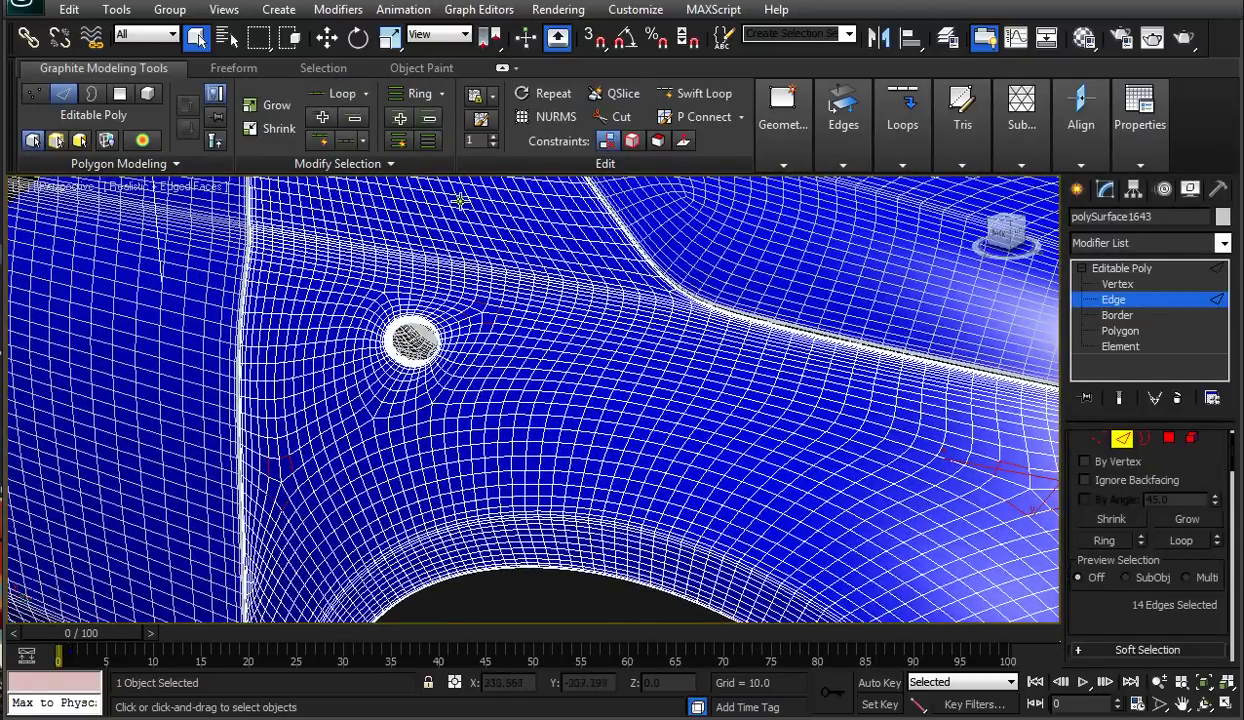
{"action": "left_click", "coordinate": [338, 94]}
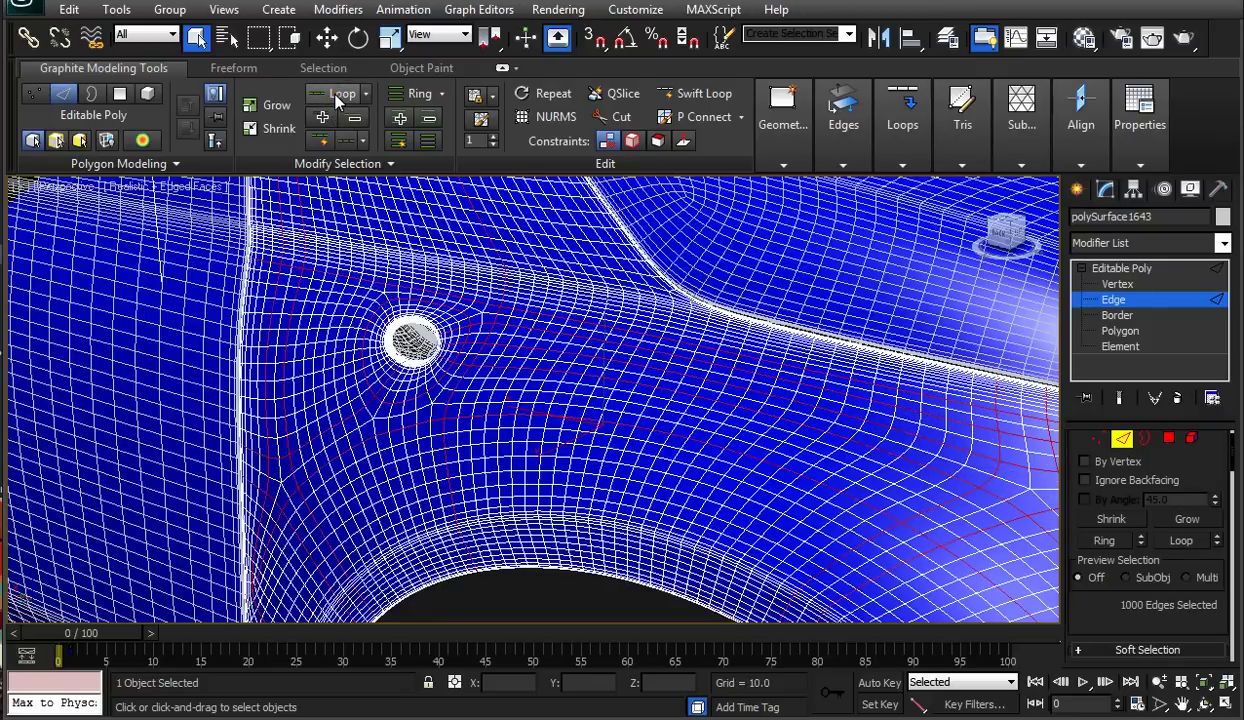
{"action": "middle_click_drag", "start_coordinate": [475, 218], "coordinate": [493, 285]}
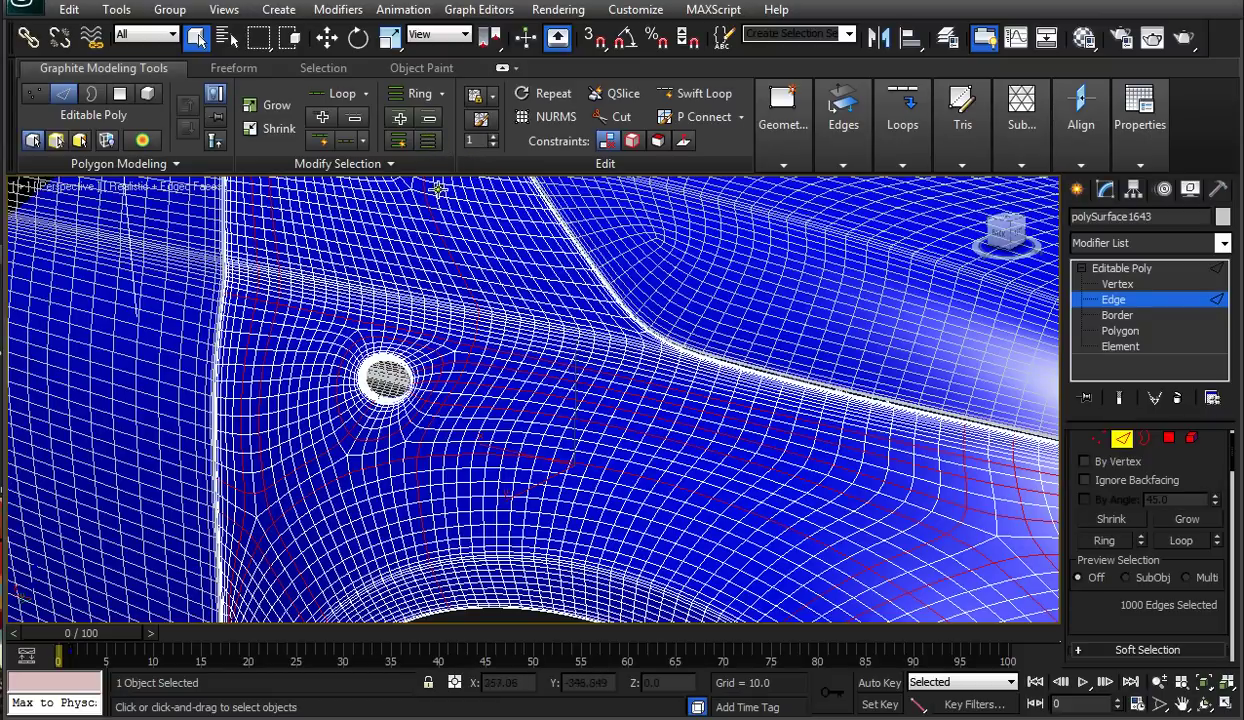
{"action": "left_click", "coordinate": [428, 140]}
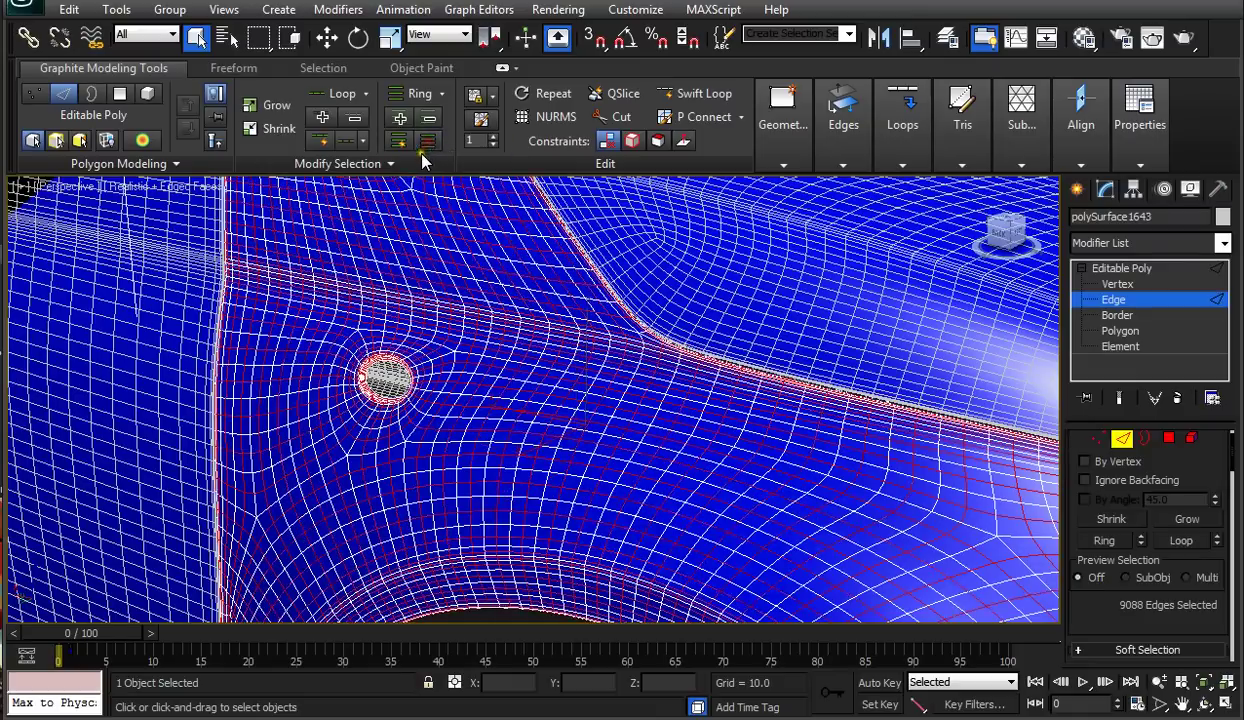
Step: Examine the alternating edge selection across the fender for areas it misses, down to behind the wheel arch
{"action": "middle_click_drag", "start_coordinate": [591, 360], "coordinate": [618, 343]}
{"action": "middle_click_drag", "start_coordinate": [509, 300], "coordinate": [586, 433]}
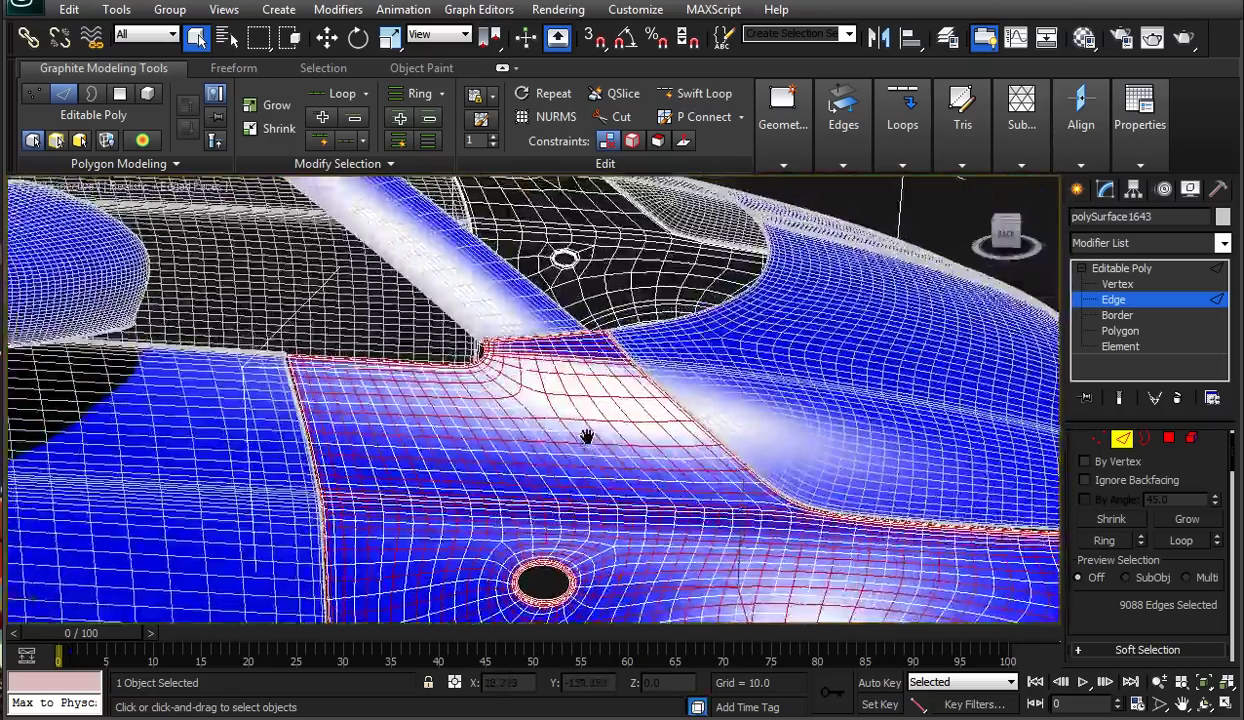
{"action": "scroll", "coordinate": [607, 438], "scroll_direction": "up", "scroll_amount": 4}
{"action": "middle_click_drag", "start_coordinate": [710, 481], "coordinate": [375, 336], "text": "alt"}
{"action": "scroll", "coordinate": [441, 358], "scroll_direction": "down", "scroll_amount": 4}
{"action": "middle_click_drag", "start_coordinate": [550, 404], "coordinate": [658, 377]}
{"action": "scroll", "coordinate": [528, 393], "scroll_direction": "up", "scroll_amount": 4}
{"action": "scroll", "coordinate": [528, 393], "scroll_direction": "down", "scroll_amount": 4}
{"action": "scroll", "coordinate": [528, 405], "scroll_direction": "up", "scroll_amount": 8}
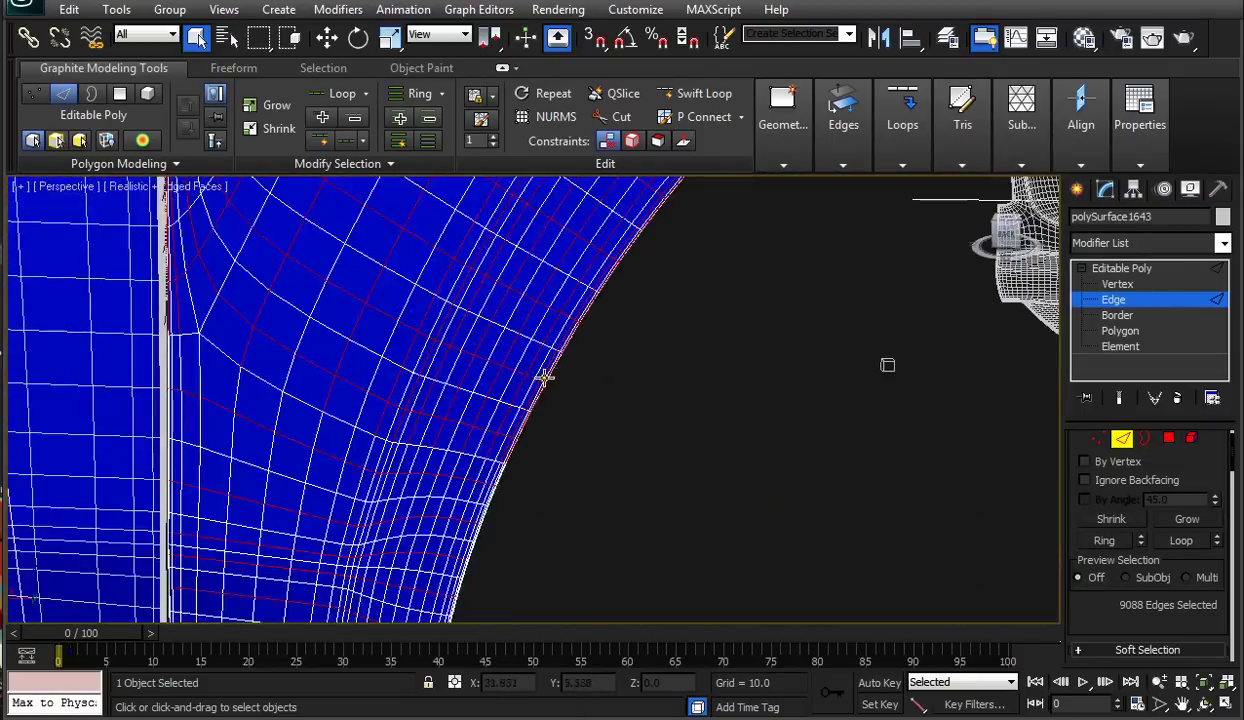
Step: Undo the loop and ring expansions of the edge selection
{"action": "middle_click_drag", "start_coordinate": [463, 414], "coordinate": [511, 410], "text": "alt"}
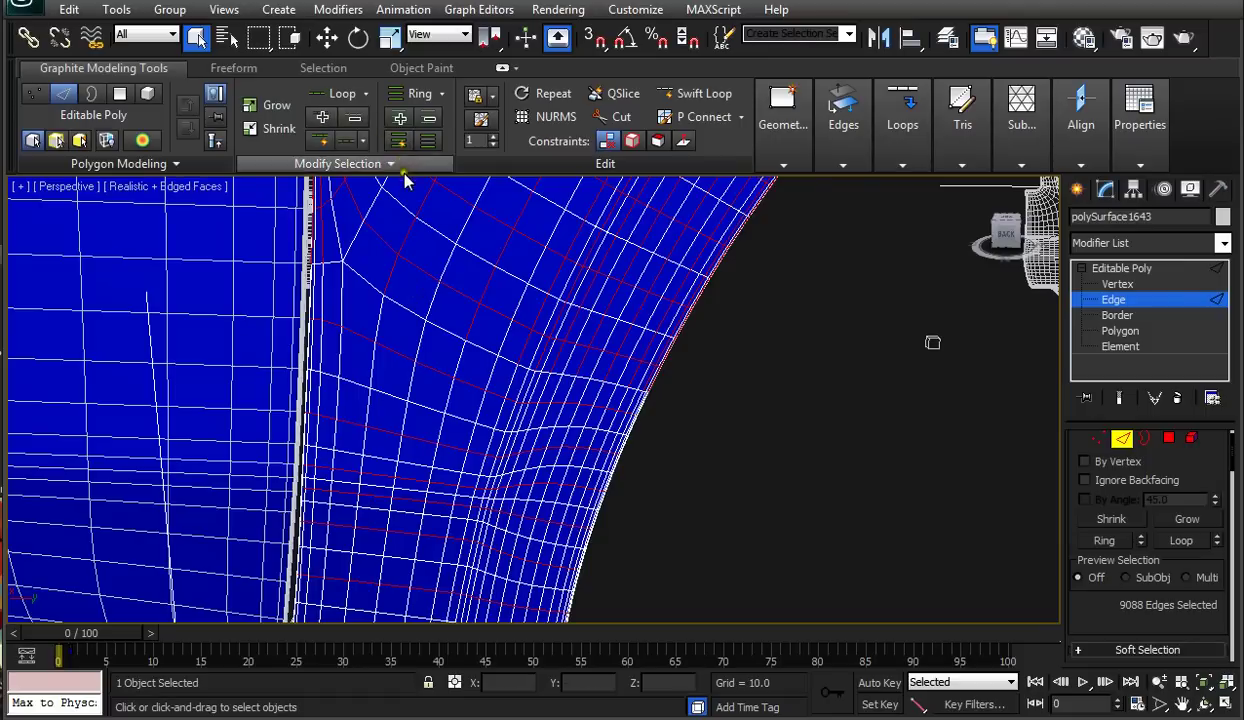
{"action": "middle_click_drag", "start_coordinate": [480, 335], "coordinate": [497, 355]}
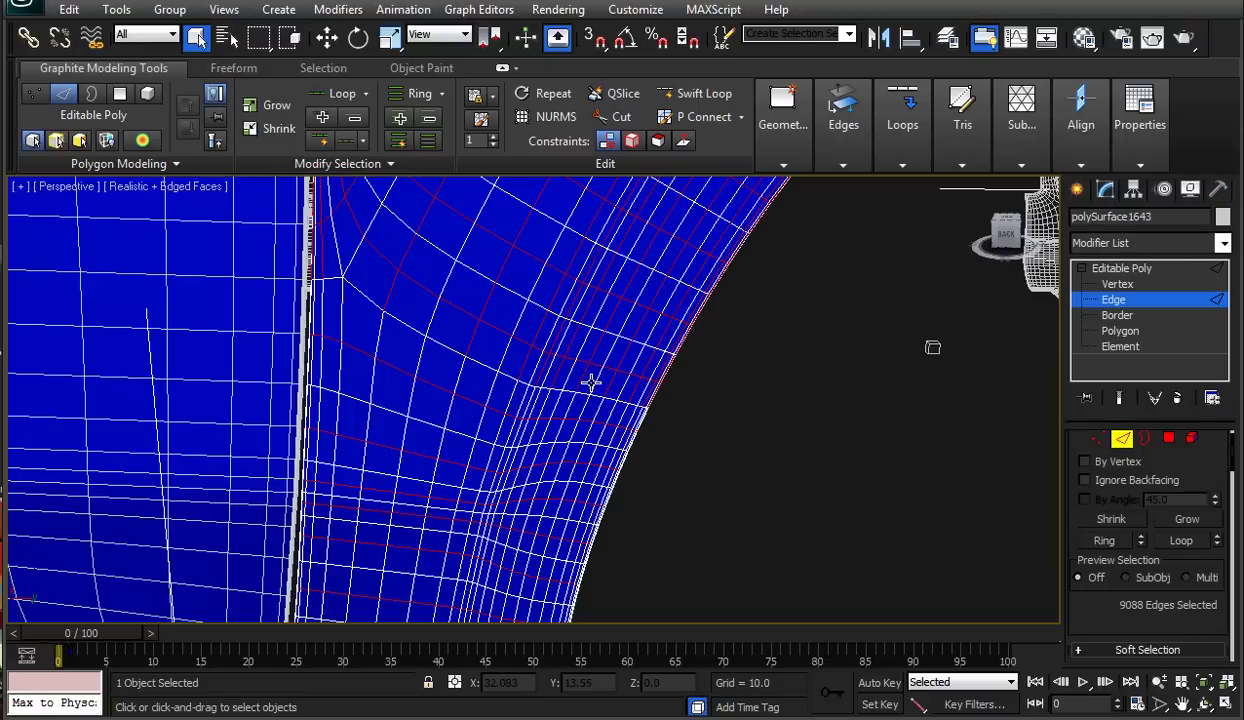
{"action": "key", "text": "ctrl+z"}
{"action": "key", "text": "ctrl+z"}
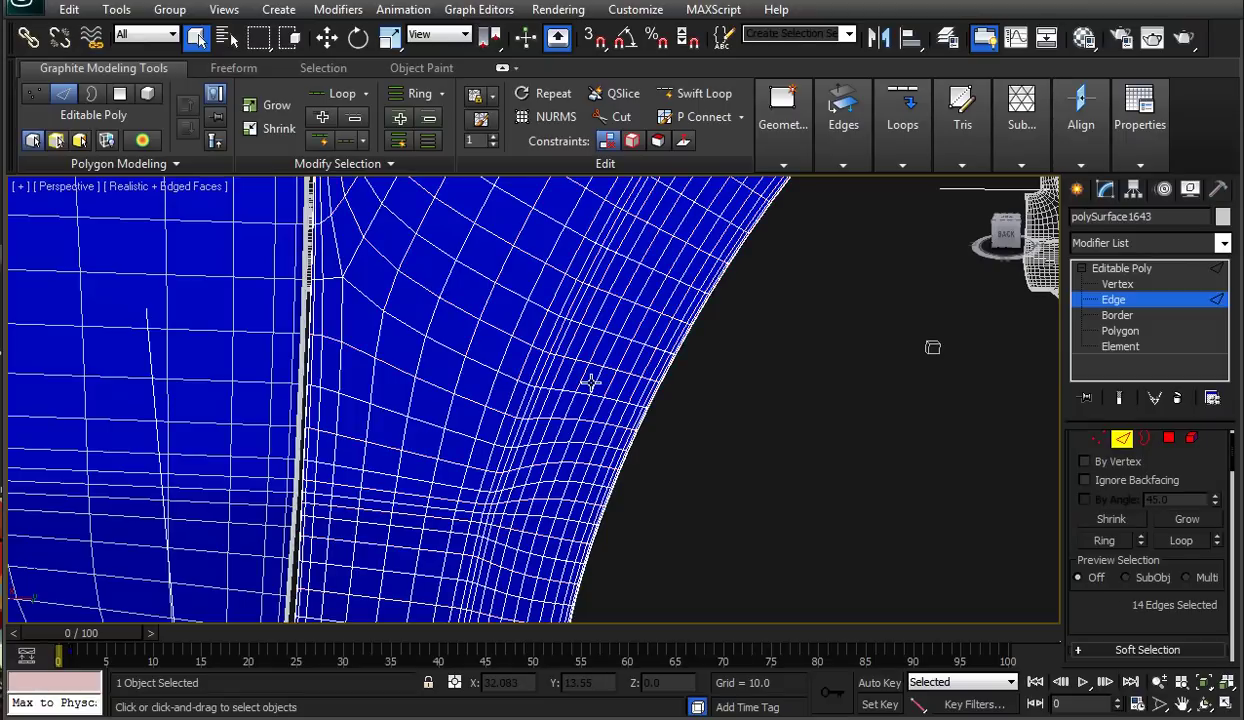
Step: Add an edge on the lower fender behind the wheel arch to the selection, keeping only the unexpanded edges
{"action": "middle_click_drag", "start_coordinate": [613, 330], "coordinate": [575, 469]}
{"action": "scroll", "coordinate": [614, 369], "scroll_direction": "down", "scroll_amount": 5}
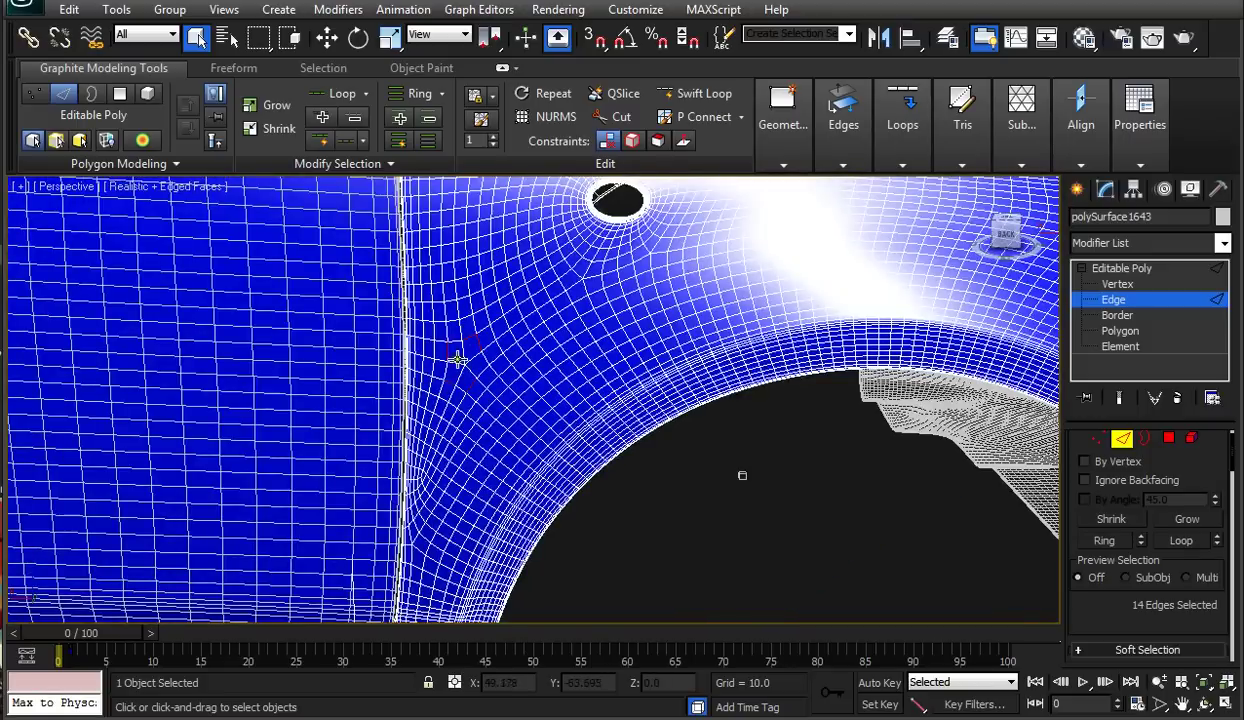
{"action": "scroll", "coordinate": [512, 345], "scroll_direction": "up", "scroll_amount": 5}
{"action": "middle_click_drag", "start_coordinate": [508, 357], "coordinate": [514, 340], "text": "alt"}
{"action": "key", "text": "alt+l"}
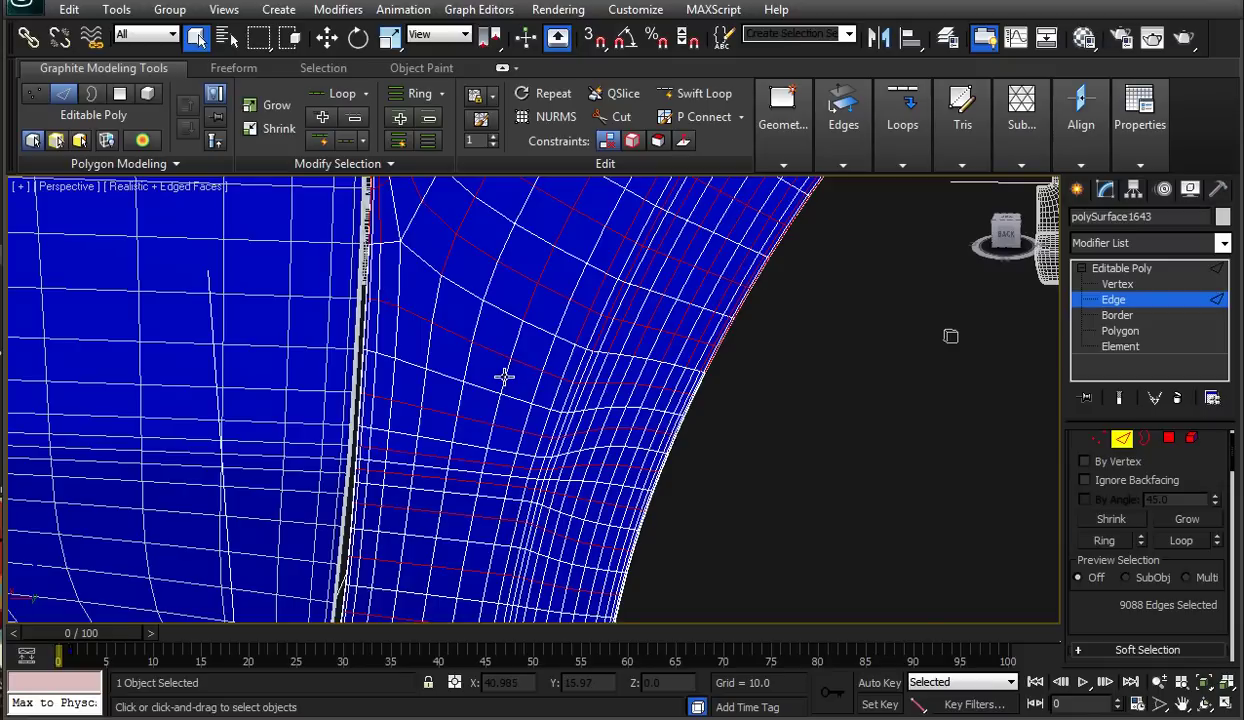
{"action": "key", "text": "ctrl+z"}
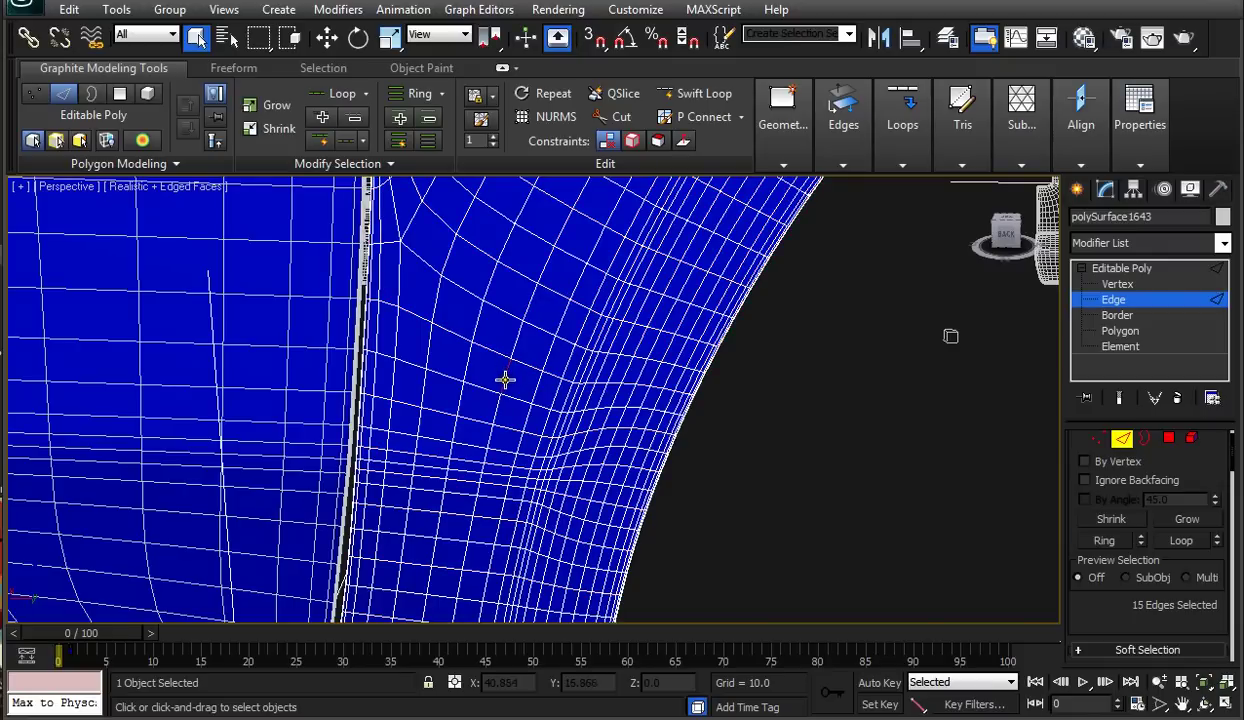
Step: Expand the selected edges to full loops and extend them to every second parallel edge with Dot Ring
{"action": "middle_click_drag", "start_coordinate": [590, 245], "coordinate": [526, 436]}
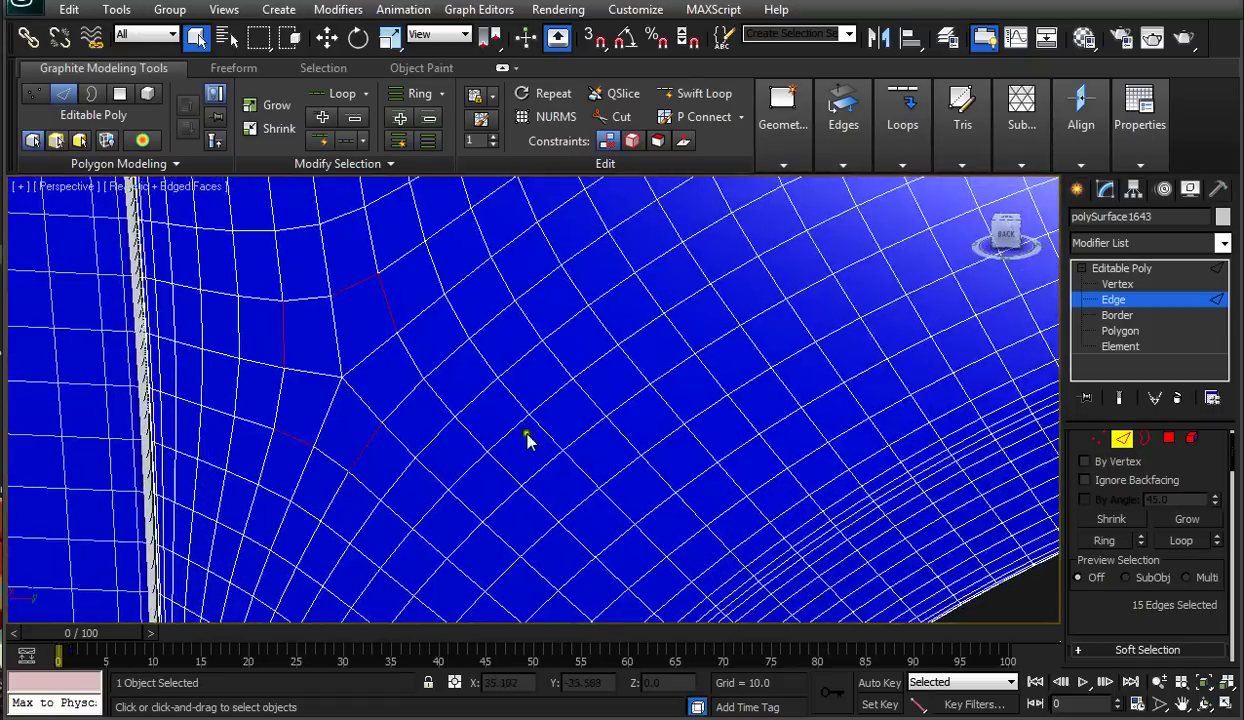
{"action": "scroll", "coordinate": [400, 440], "scroll_direction": "down", "scroll_amount": 5}
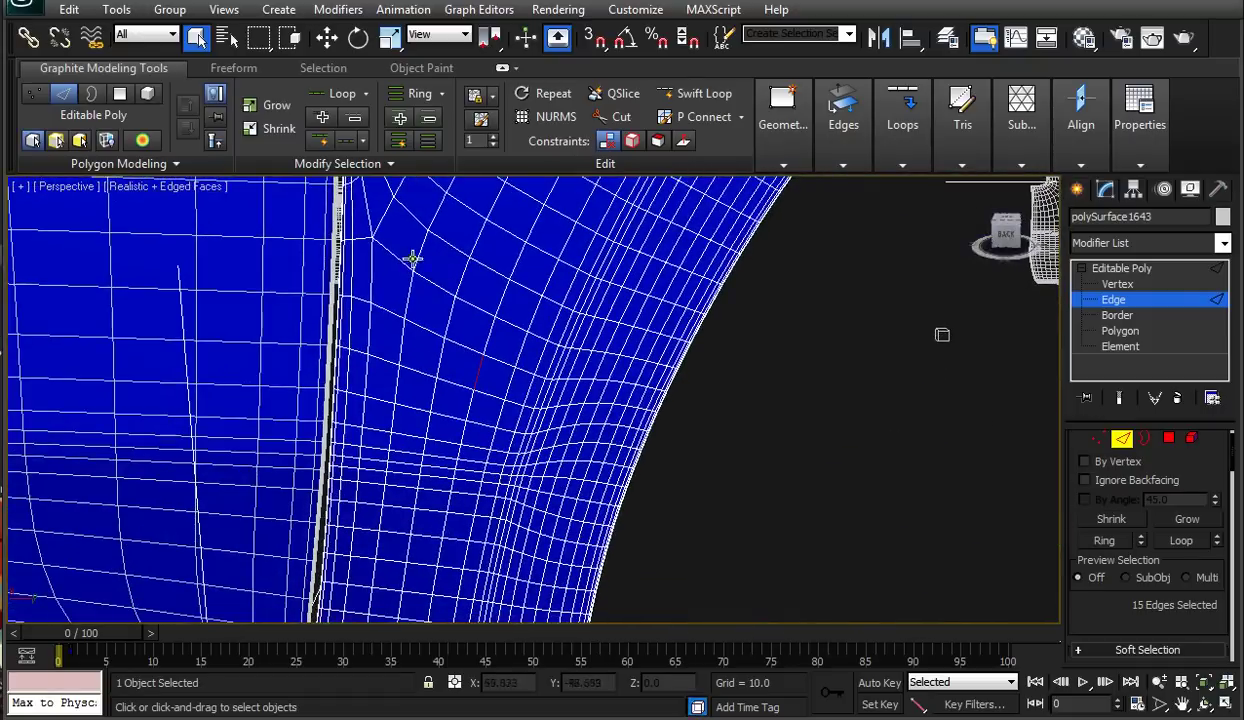
{"action": "left_click", "coordinate": [342, 95]}
{"action": "left_click", "coordinate": [427, 140]}
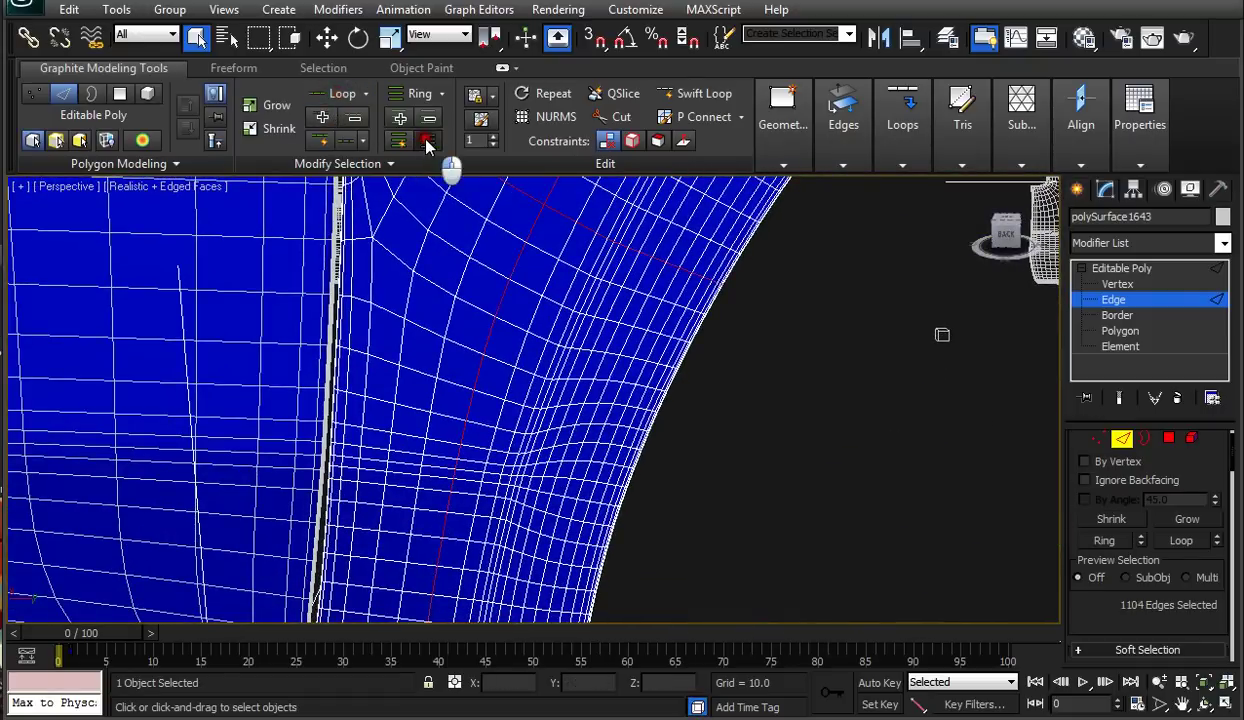
Step: Remove the selected alternating edges from the fender mesh
{"action": "middle_click_drag", "start_coordinate": [633, 352], "coordinate": [512, 485]}
{"action": "scroll", "coordinate": [613, 307], "scroll_direction": "down", "scroll_amount": 5}
{"action": "middle_click_drag", "start_coordinate": [811, 364], "coordinate": [536, 569]}
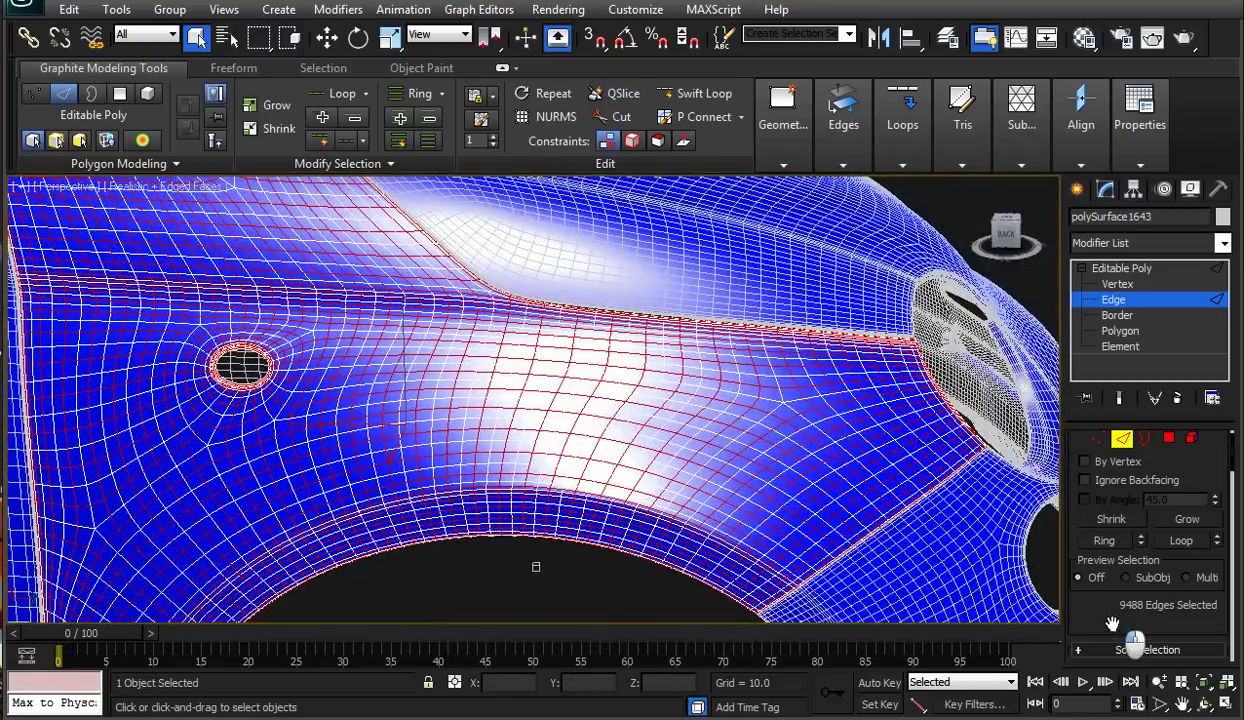
{"action": "scroll", "coordinate": [1103, 346], "scroll_direction": "down", "scroll_amount": 5}
{"action": "scroll", "coordinate": [1103, 346], "scroll_direction": "down", "scroll_amount": 1}
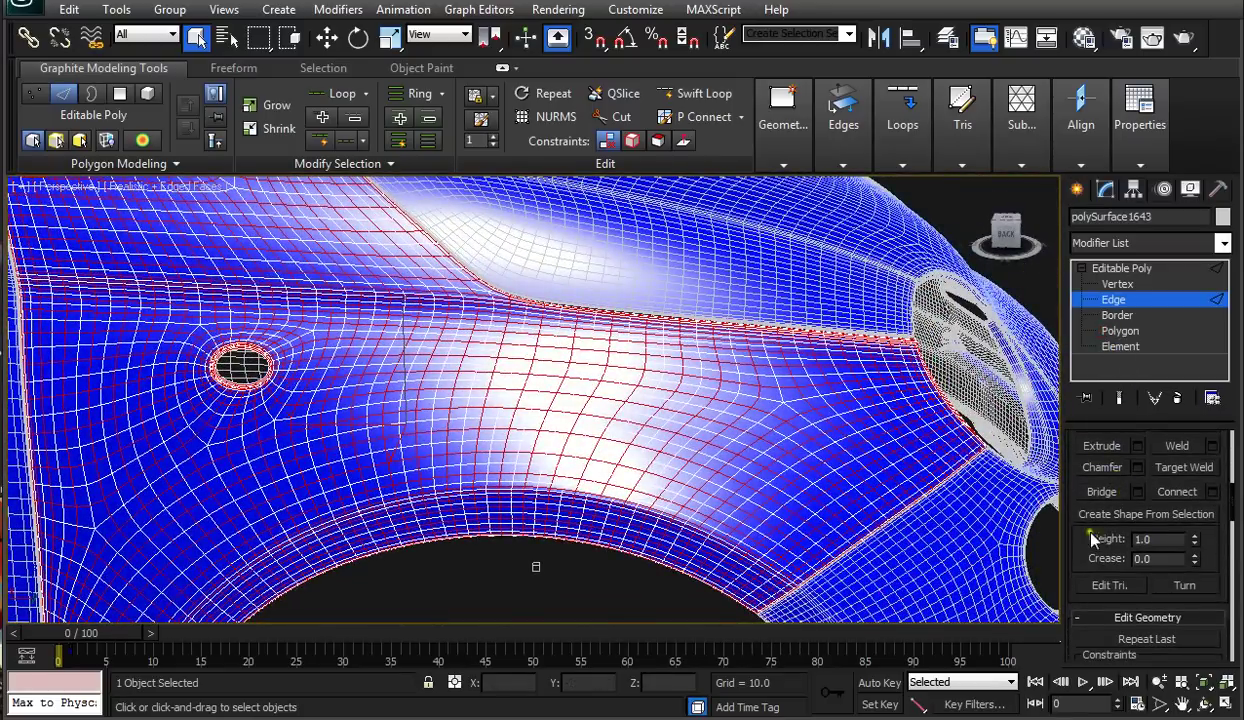
{"action": "scroll", "coordinate": [1079, 570], "scroll_direction": "up", "scroll_amount": 3}
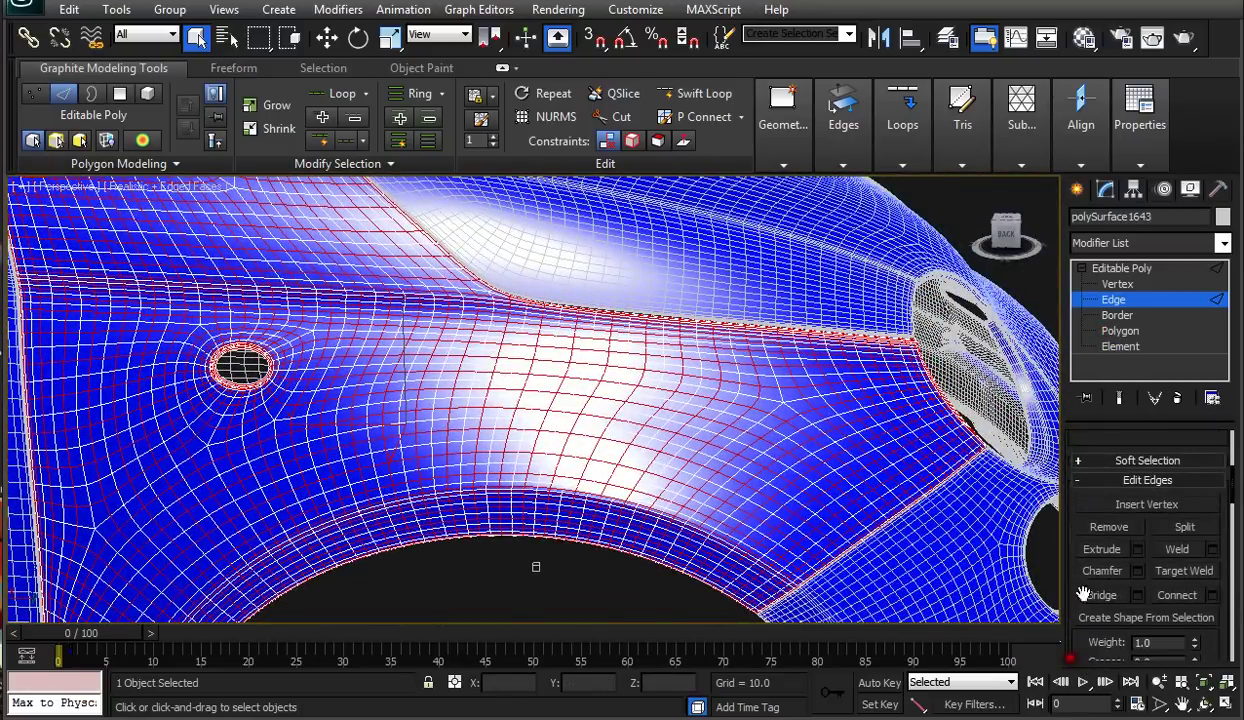
{"action": "left_click", "coordinate": [1103, 528]}
Step: Select the edges surrounding the mesh pole just below the fender's round hole
{"action": "middle_click_drag", "start_coordinate": [610, 432], "coordinate": [536, 423], "text": "alt"}
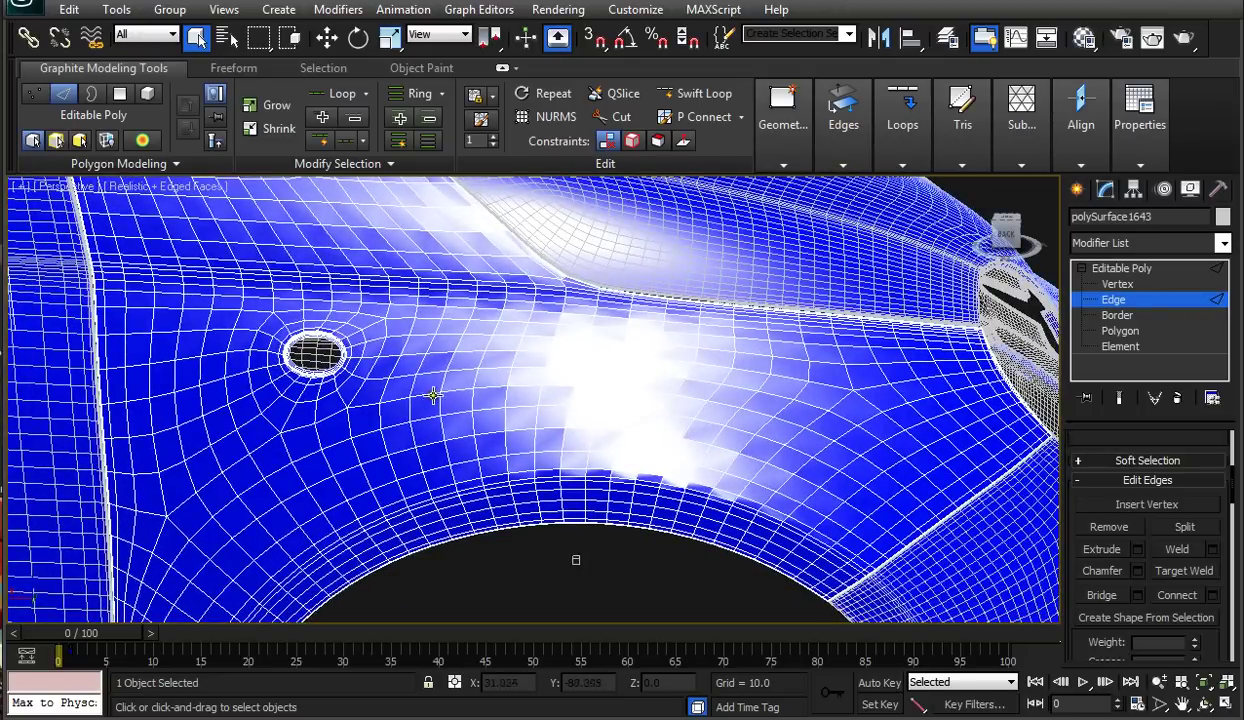
{"action": "middle_click_drag", "start_coordinate": [447, 475], "coordinate": [414, 436], "text": "alt"}
{"action": "middle_click_drag", "start_coordinate": [712, 322], "coordinate": [739, 358]}
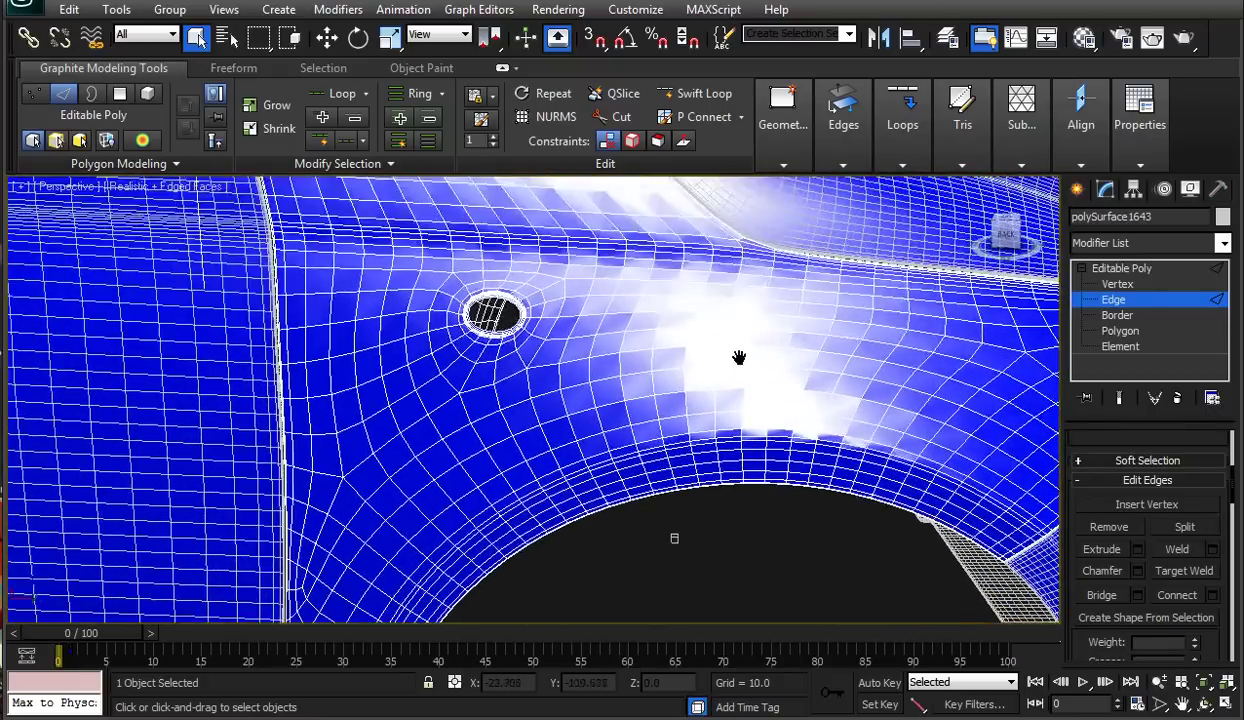
{"action": "middle_click_drag", "start_coordinate": [627, 357], "coordinate": [700, 362]}
{"action": "scroll", "coordinate": [700, 363], "scroll_direction": "up", "scroll_amount": 5}
{"action": "middle_click_drag", "start_coordinate": [812, 366], "coordinate": [761, 368]}
{"action": "middle_click_drag", "start_coordinate": [652, 321], "coordinate": [633, 314]}
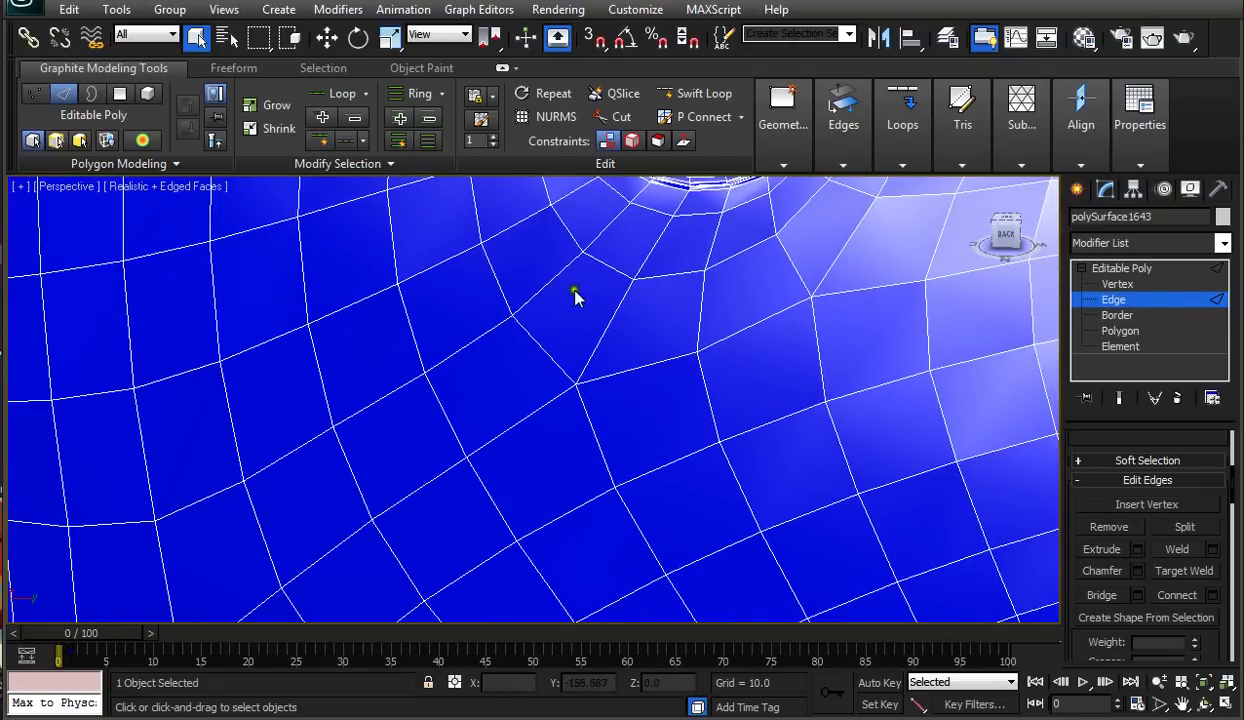
{"action": "left_click", "coordinate": [538, 290]}
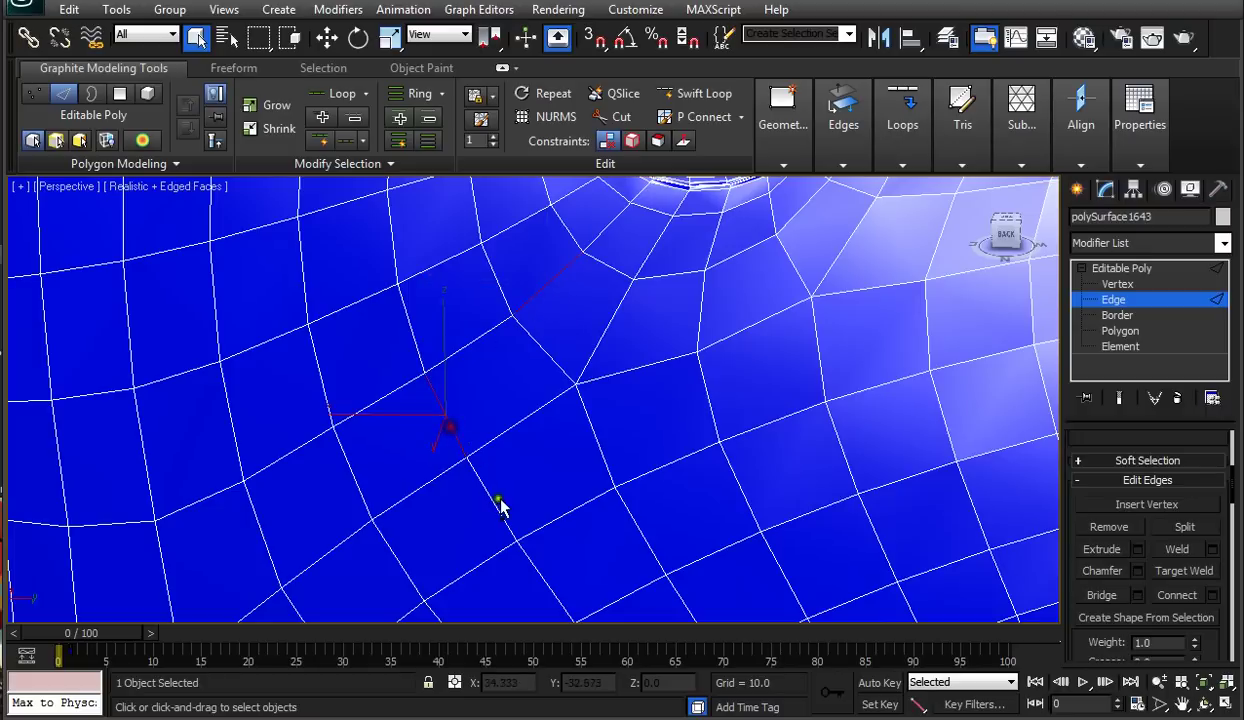
{"action": "left_click", "coordinate": [494, 503]}
{"action": "left_click", "coordinate": [664, 463], "text": "ctrl"}
{"action": "left_click", "coordinate": [703, 377], "text": "ctrl"}
Step: Add the edges around the fender's mesh pole beside the door gap to the current edge selection
{"action": "scroll", "coordinate": [586, 393], "scroll_direction": "down", "scroll_amount": 3}
{"action": "middle_click_drag", "start_coordinate": [586, 393], "coordinate": [578, 433], "text": "alt"}
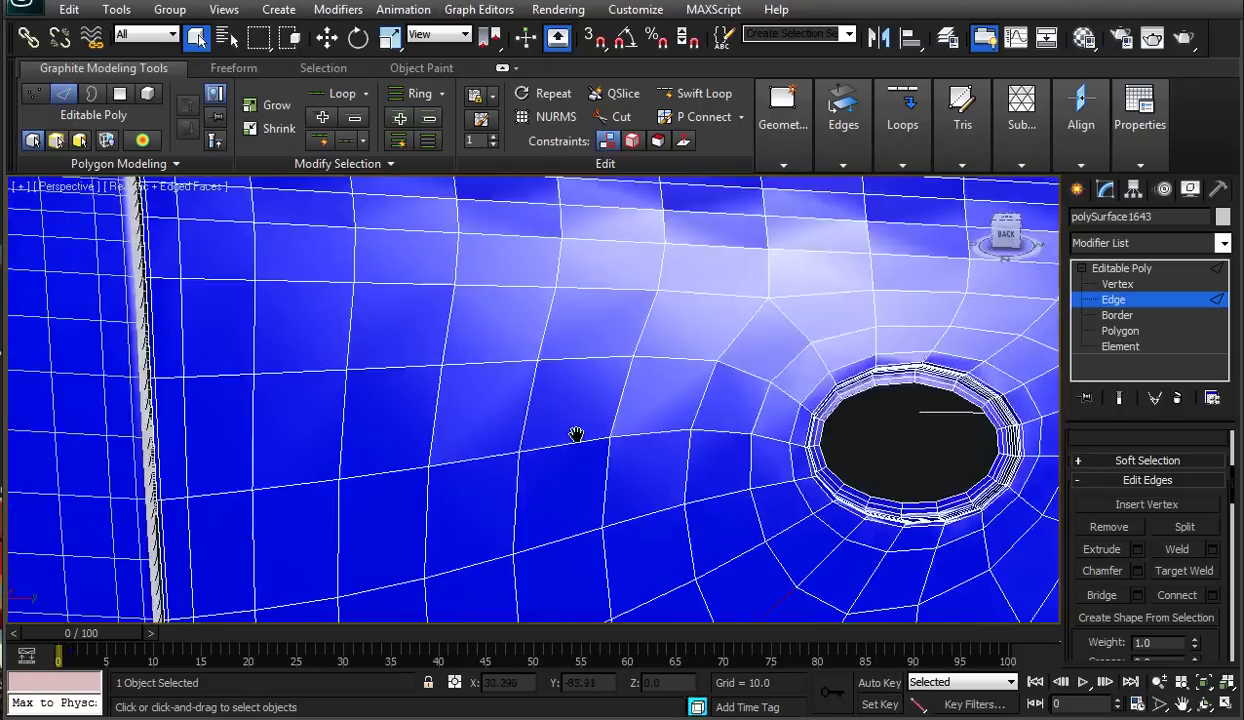
{"action": "scroll", "coordinate": [578, 433], "scroll_direction": "down", "scroll_amount": 5}
{"action": "middle_click_drag", "start_coordinate": [695, 378], "coordinate": [591, 340], "text": "alt"}
{"action": "scroll", "coordinate": [478, 406], "scroll_direction": "up", "scroll_amount": 5}
{"action": "middle_click_drag", "start_coordinate": [452, 412], "coordinate": [491, 369]}
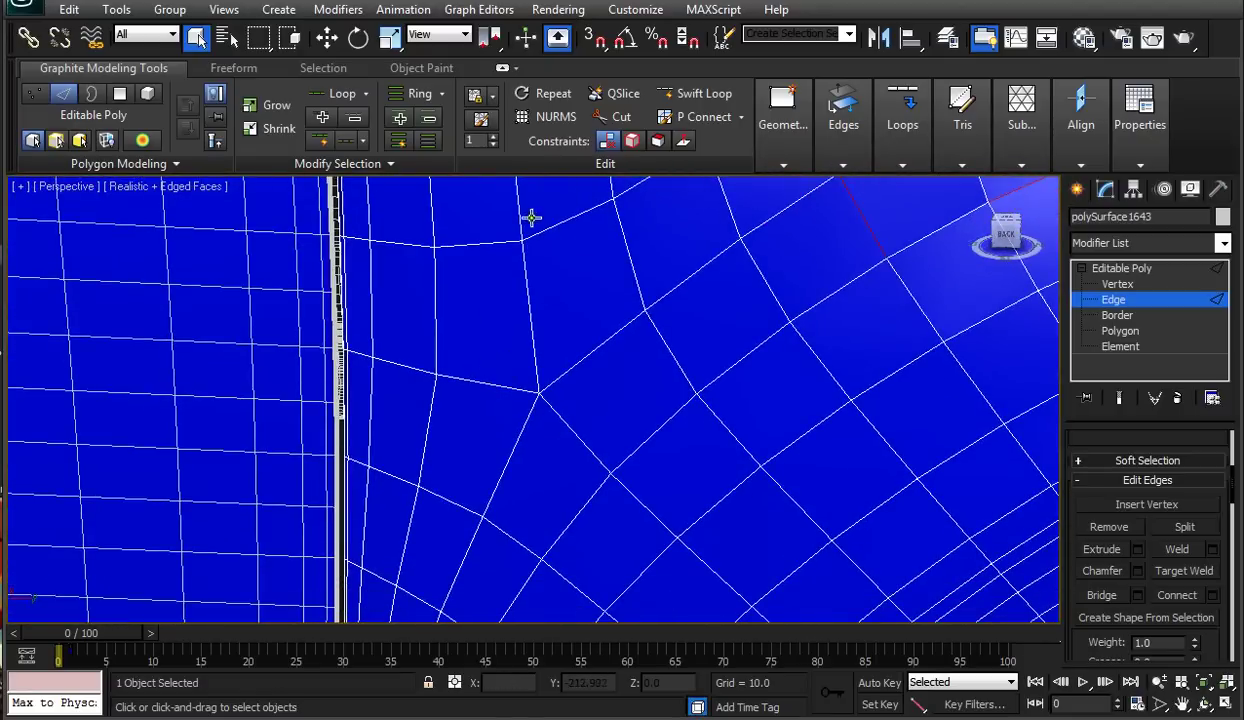
{"action": "left_click", "coordinate": [629, 255], "text": "ctrl"}
{"action": "left_click", "coordinate": [646, 444], "text": "ctrl"}
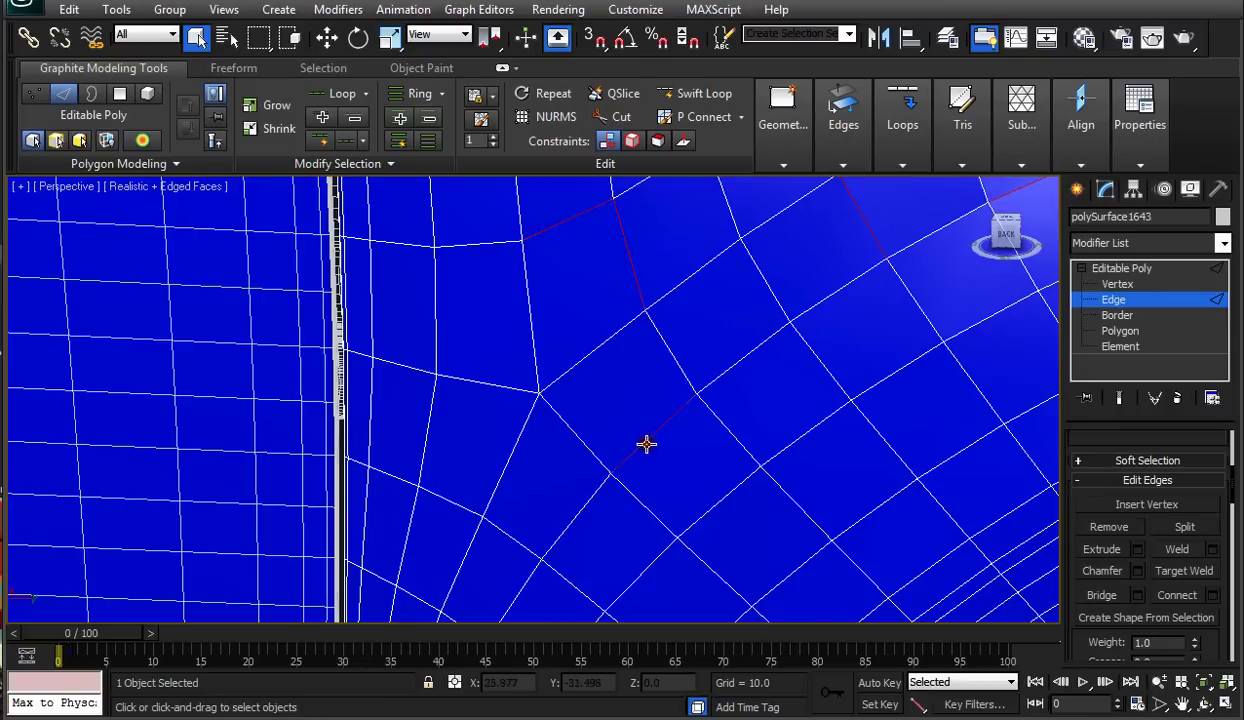
{"action": "left_click", "coordinate": [436, 498], "text": "ctrl"}
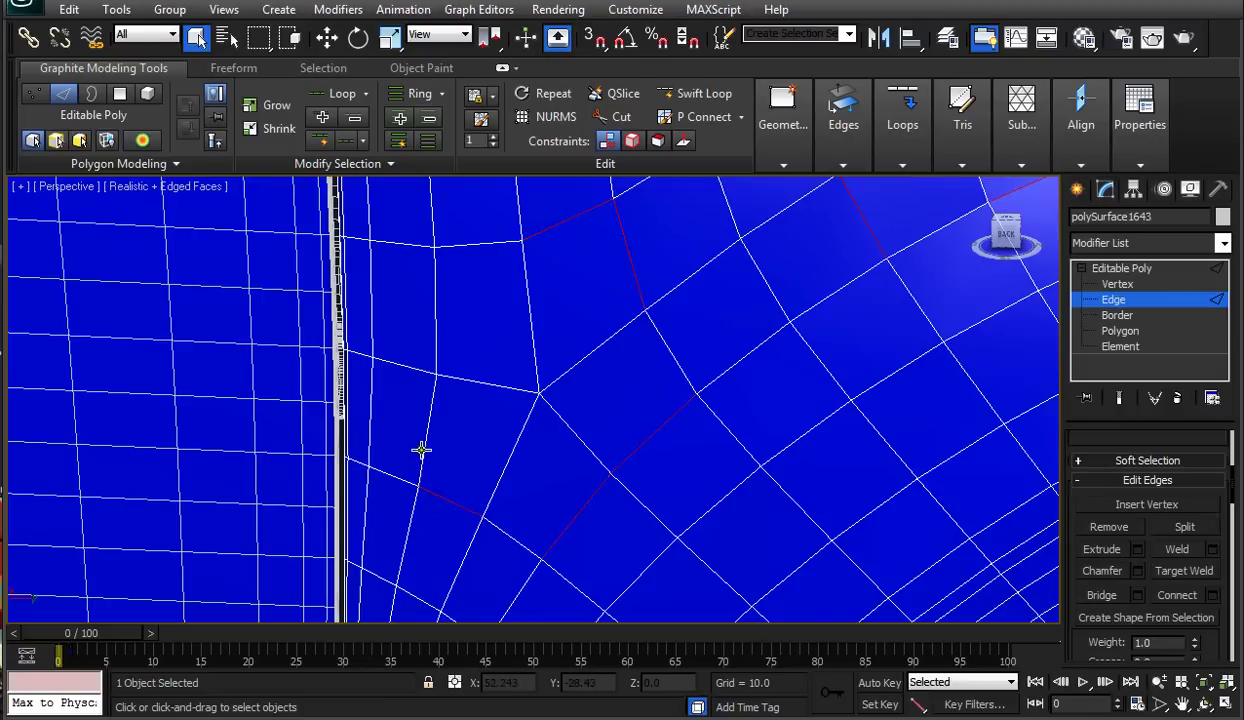
Step: Add the edges surrounding the mesh pole above the wheel arch, toward the front bumper, to the edge selection
{"action": "scroll", "coordinate": [546, 407], "scroll_direction": "down", "scroll_amount": 8}
{"action": "middle_click_drag", "start_coordinate": [680, 383], "coordinate": [500, 353]}
{"action": "scroll", "coordinate": [522, 353], "scroll_direction": "up", "scroll_amount": 3}
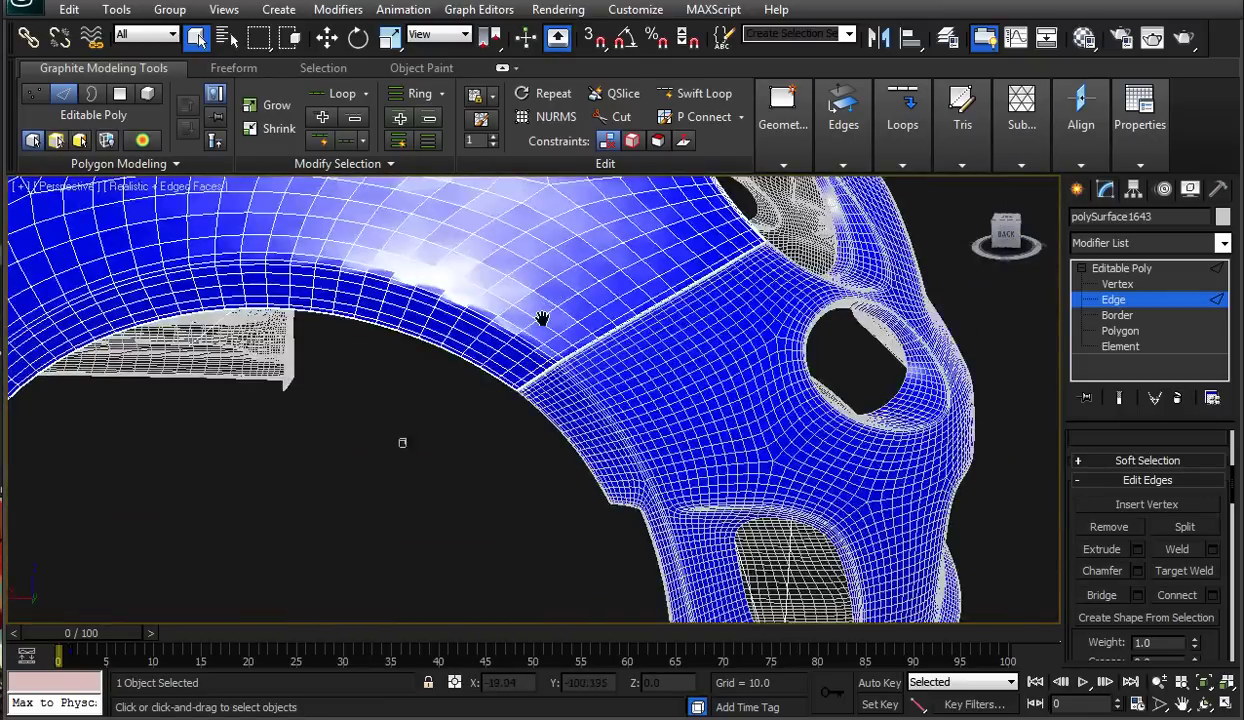
{"action": "middle_click_drag", "start_coordinate": [532, 292], "coordinate": [546, 388]}
{"action": "scroll", "coordinate": [546, 389], "scroll_direction": "up", "scroll_amount": 5}
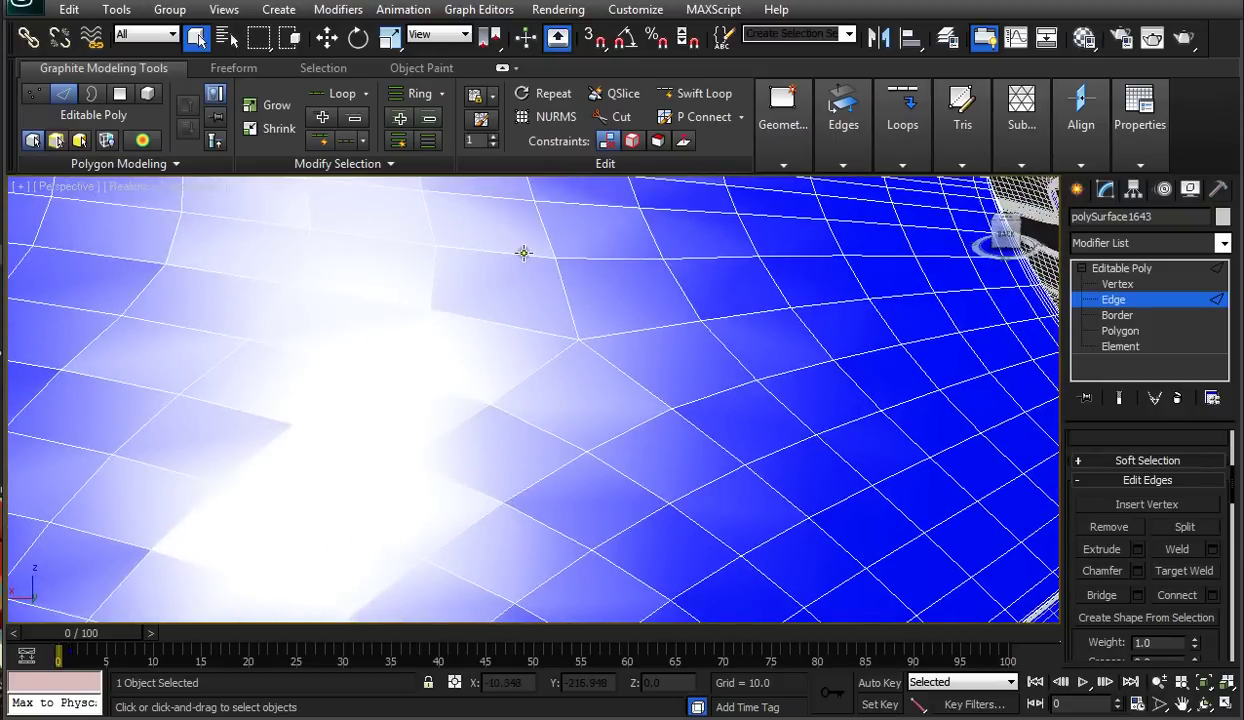
{"action": "left_click", "coordinate": [444, 389], "text": "ctrl"}
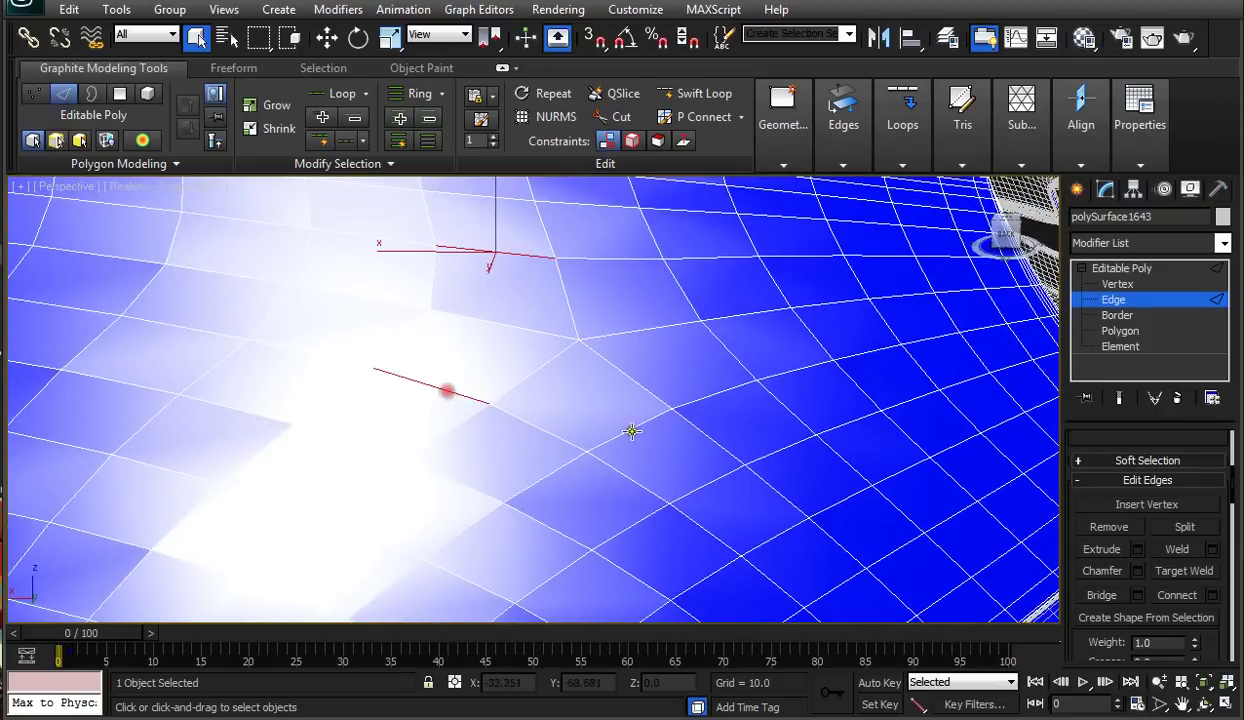
{"action": "left_click", "coordinate": [641, 426], "text": "ctrl"}
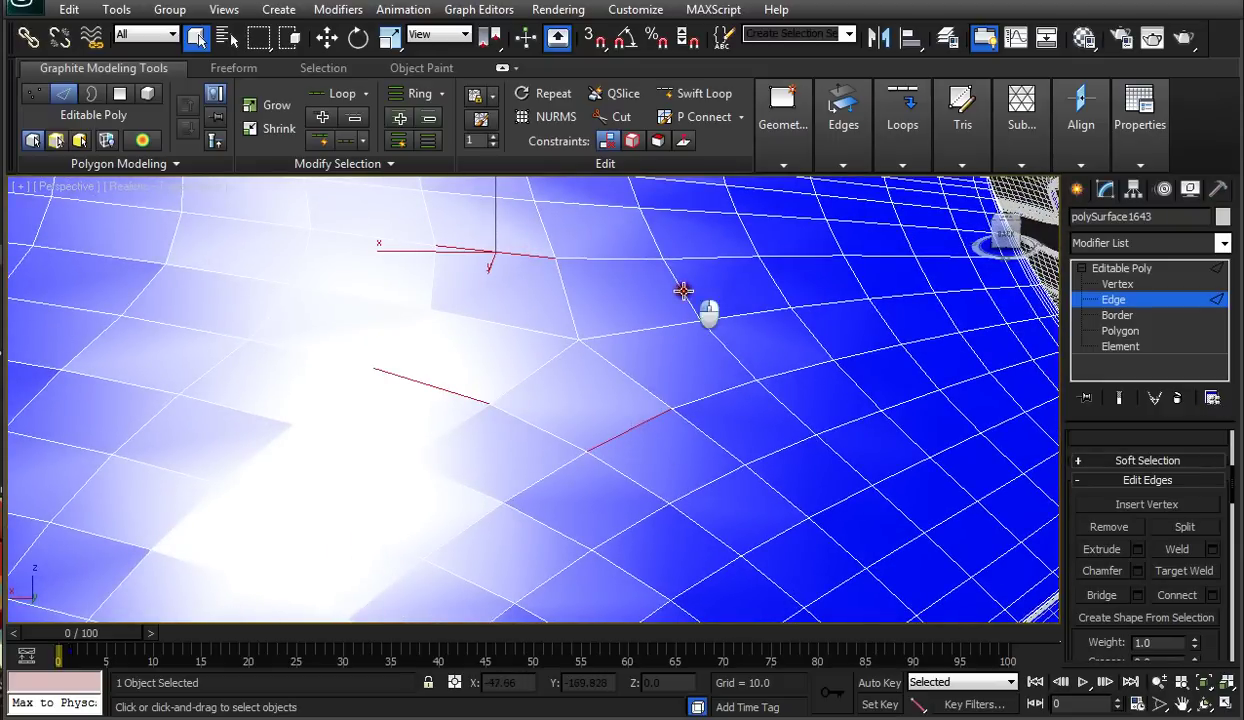
{"action": "left_click", "coordinate": [432, 275], "text": "ctrl"}
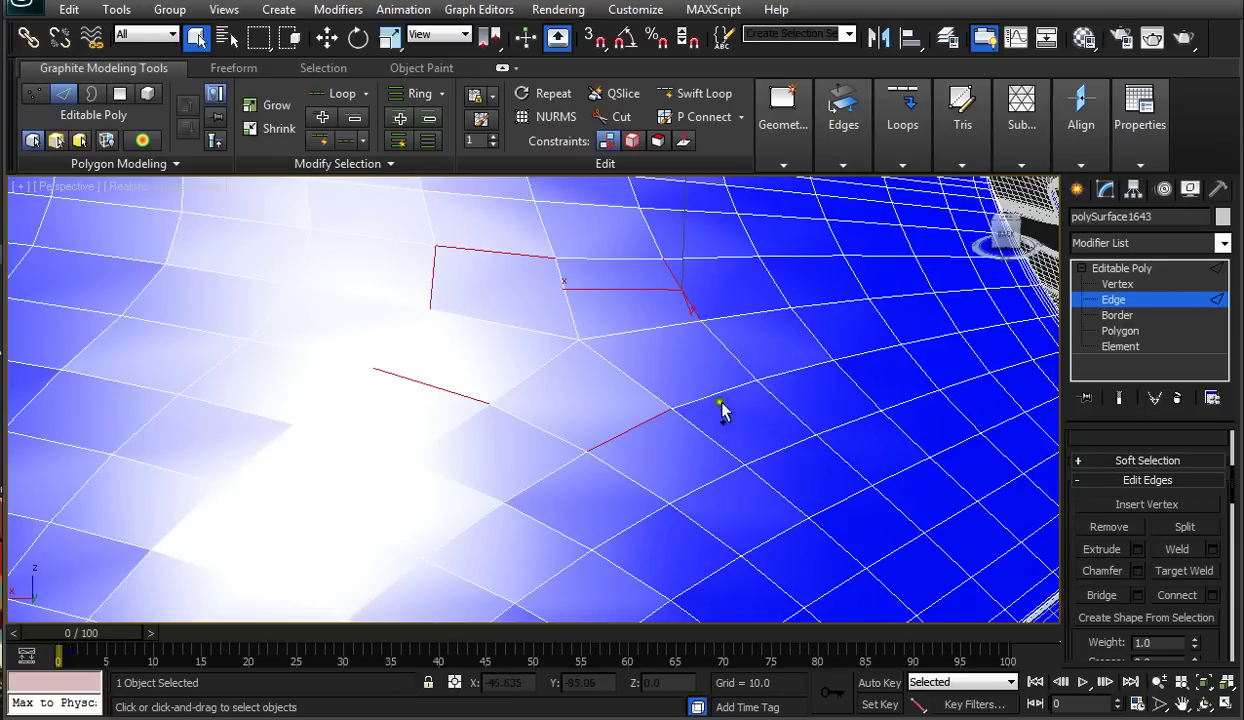
Step: Expand the selected edges to alternating loops with Loop and Dot Ring, and check the coverage down to the lower fender behind the wheel arch
{"action": "left_click", "coordinate": [340, 96]}
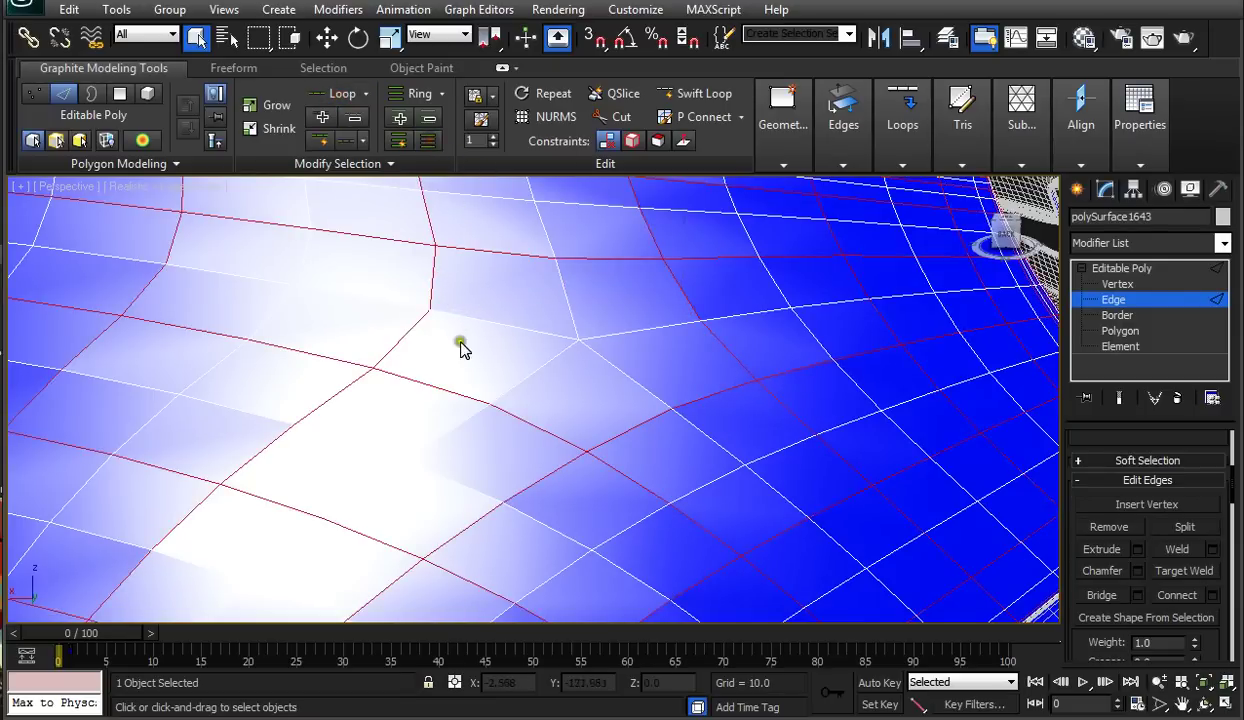
{"action": "scroll", "coordinate": [462, 345], "scroll_direction": "down", "scroll_amount": 5}
{"action": "middle_click_drag", "start_coordinate": [494, 364], "coordinate": [486, 389], "text": "alt"}
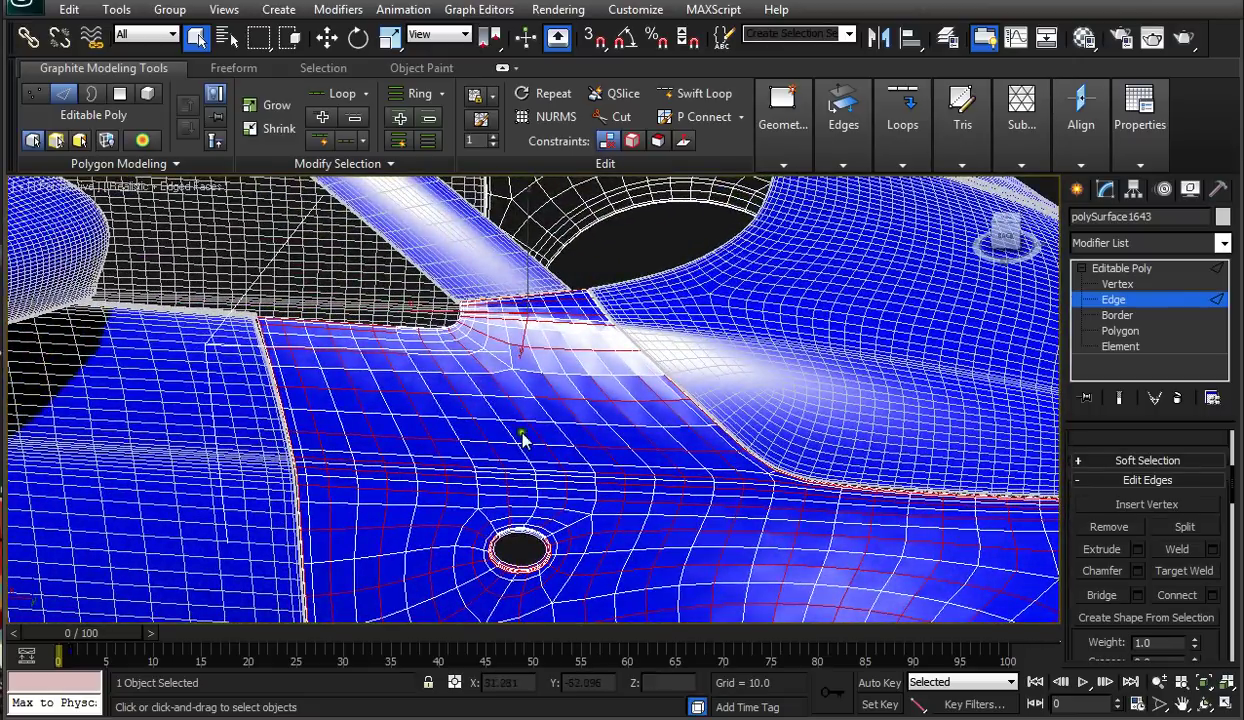
{"action": "mouse_move", "coordinate": [556, 414]}
{"action": "middle_mouse_down"}
{"action": "mouse_move", "coordinate": [557, 285]}
{"action": "mouse_move", "coordinate": [603, 380]}
{"action": "mouse_move", "coordinate": [623, 324]}
{"action": "middle_mouse_up"}
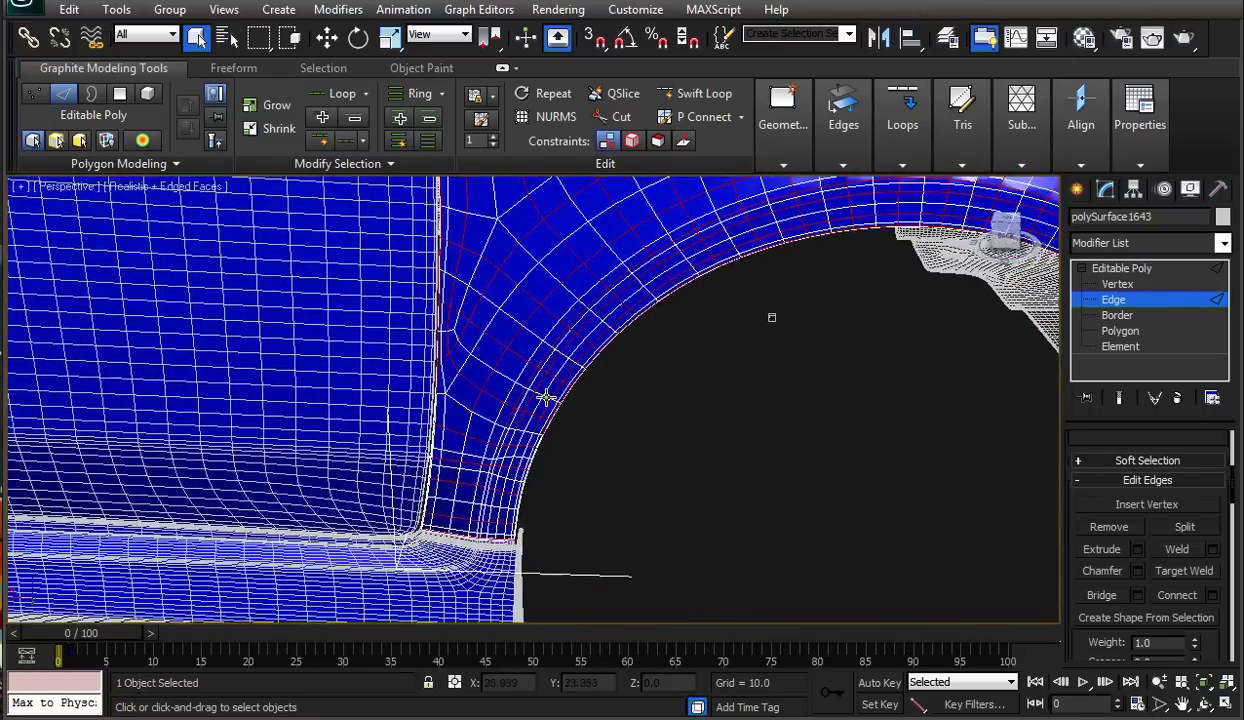
{"action": "middle_click_drag", "start_coordinate": [480, 444], "coordinate": [536, 408]}
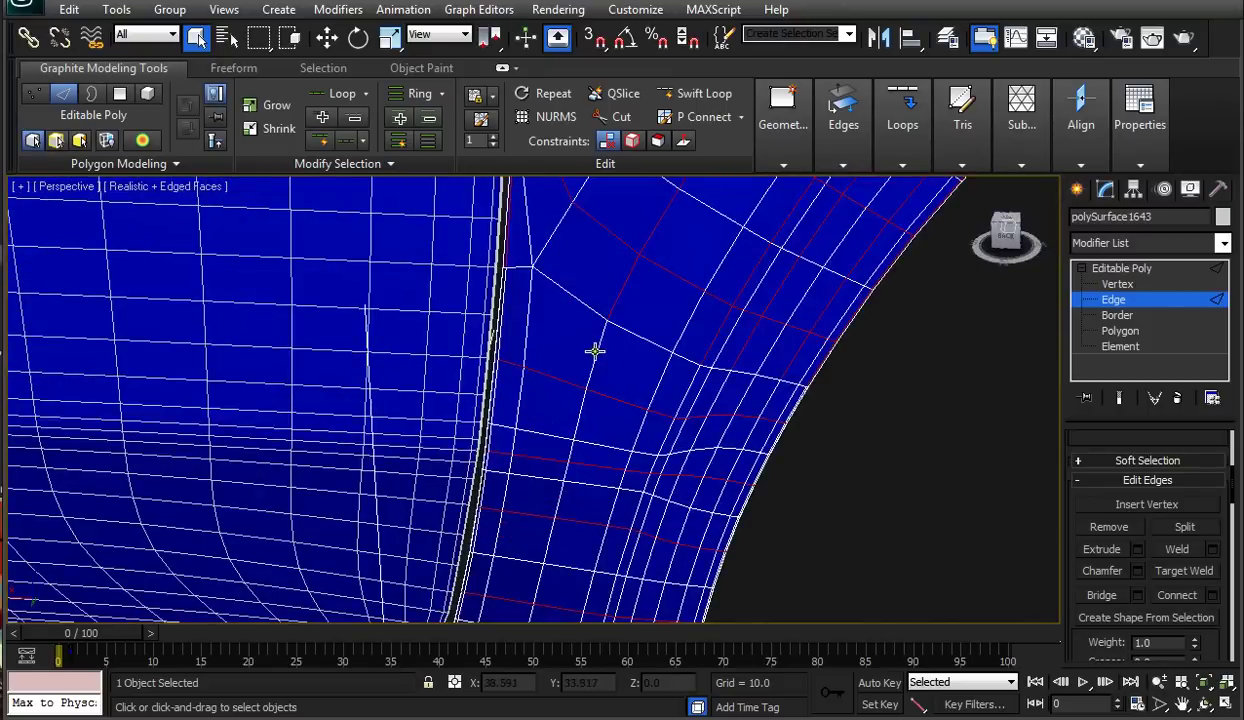
Step: Add the missed edge on the lower fender behind the wheel arch to the unexpanded selection, and expand everything with Loop and Dot Ring
{"action": "left_click", "coordinate": [598, 358]}
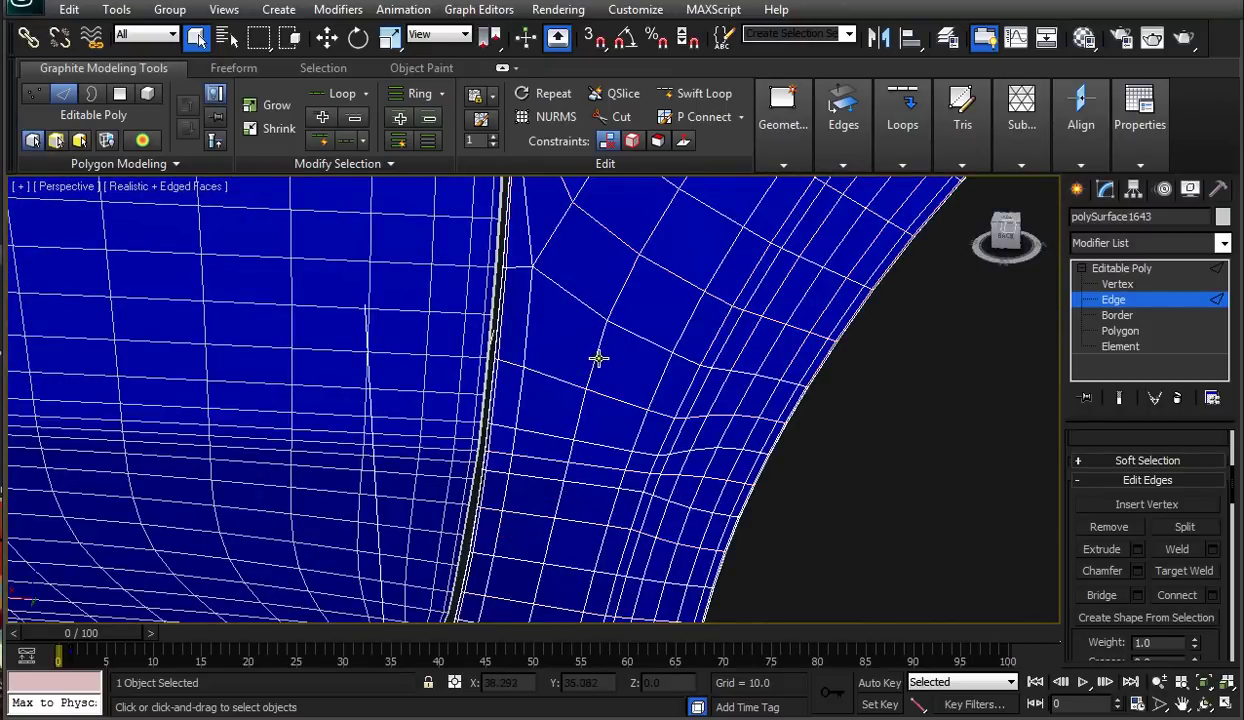
{"action": "left_click", "coordinate": [595, 356]}
{"action": "left_click", "coordinate": [342, 93]}
{"action": "left_click", "coordinate": [427, 142]}
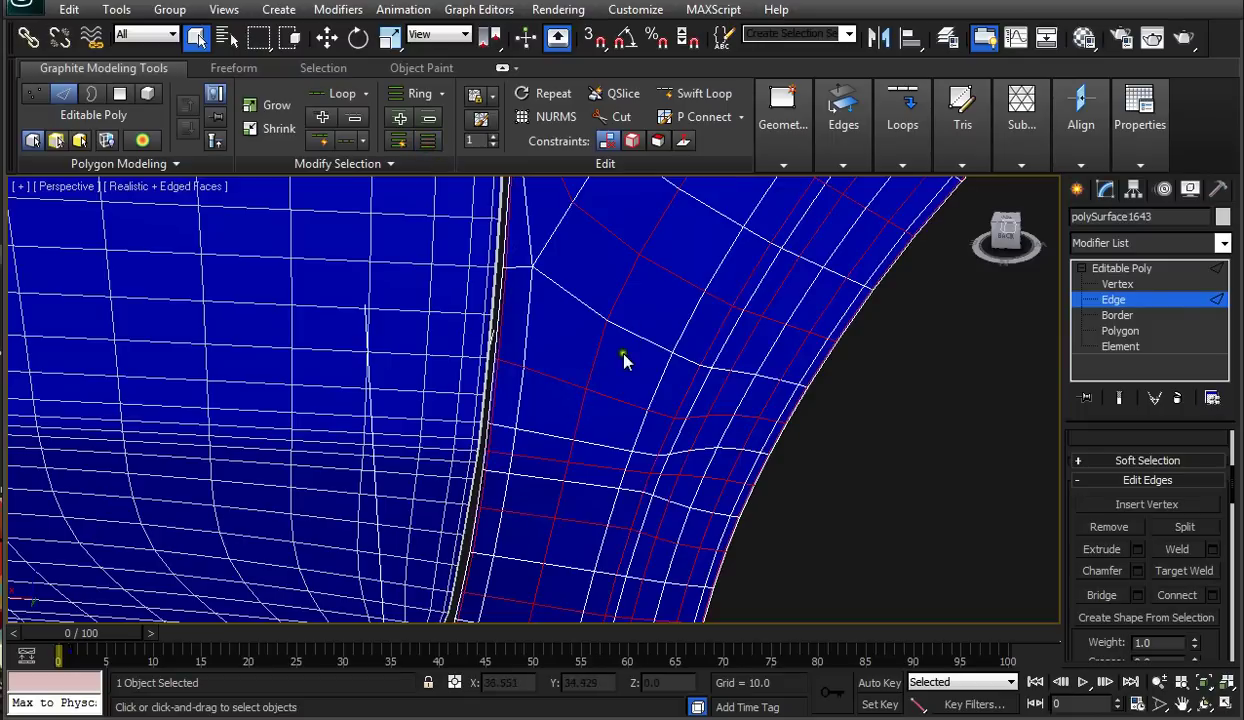
Step: Add the missed edges near the pole below the rounded upper corner to the unexpanded selection, and expand everything with Loop and Dot Ring
{"action": "scroll", "coordinate": [640, 305], "scroll_direction": "down", "scroll_amount": 4}
{"action": "middle_click_drag", "start_coordinate": [640, 305], "coordinate": [533, 547]}
{"action": "scroll", "coordinate": [533, 547], "scroll_direction": "up", "scroll_amount": 4}
{"action": "scroll", "coordinate": [580, 440], "scroll_direction": "down", "scroll_amount": 5}
{"action": "left_click_drag", "start_coordinate": [645, 260], "coordinate": [564, 467]}
{"action": "scroll", "coordinate": [564, 469], "scroll_direction": "up", "scroll_amount": 5}
{"action": "middle_click_drag", "start_coordinate": [450, 585], "coordinate": [601, 488]}
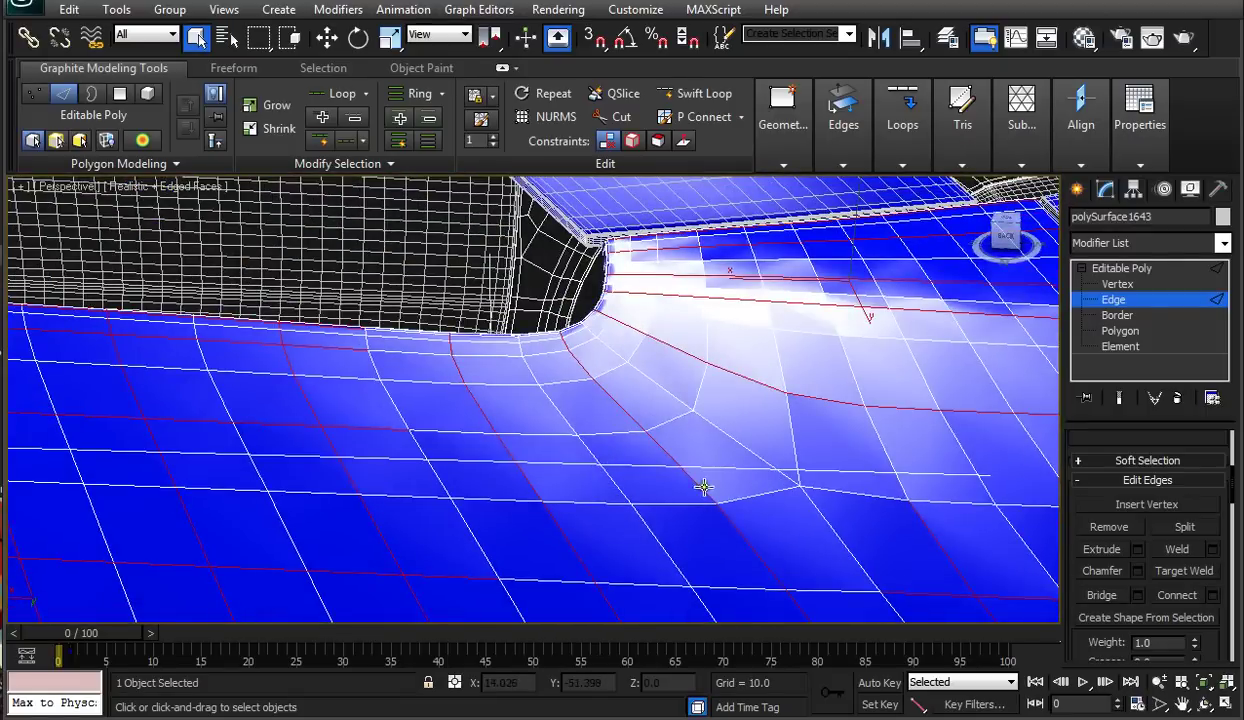
{"action": "middle_click_drag", "start_coordinate": [675, 506], "coordinate": [642, 492]}
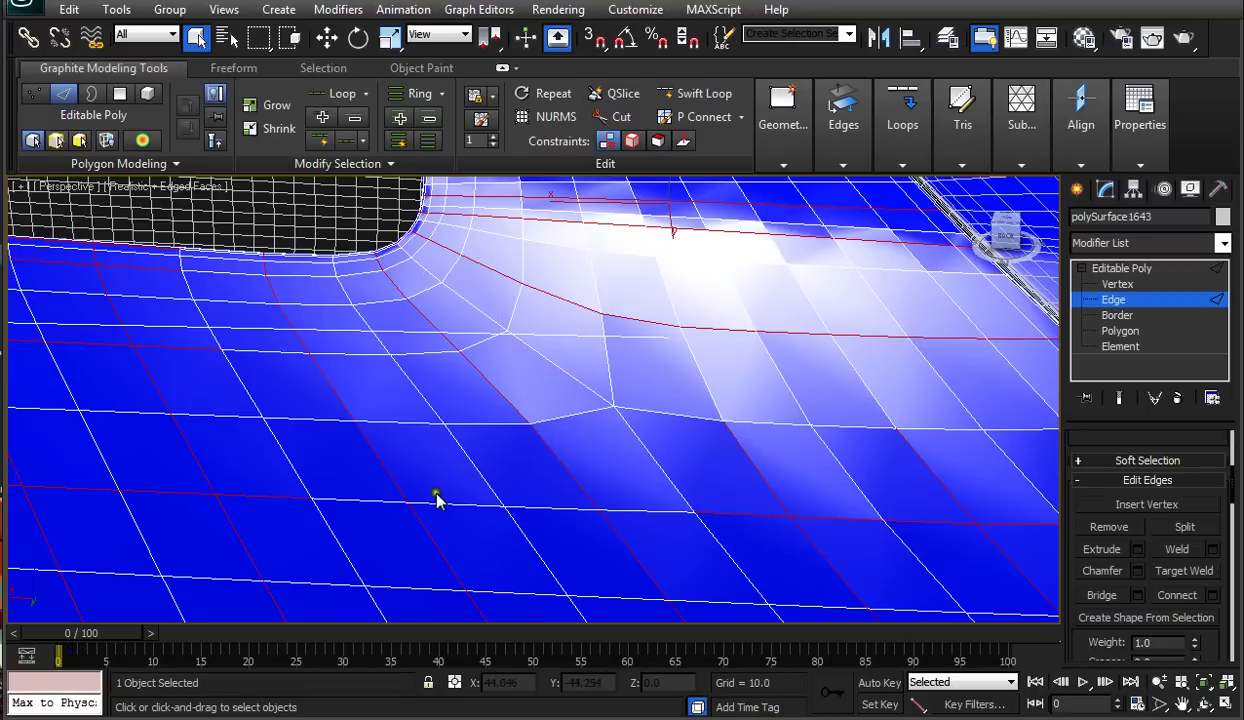
{"action": "key", "text": "ctrl+s"}
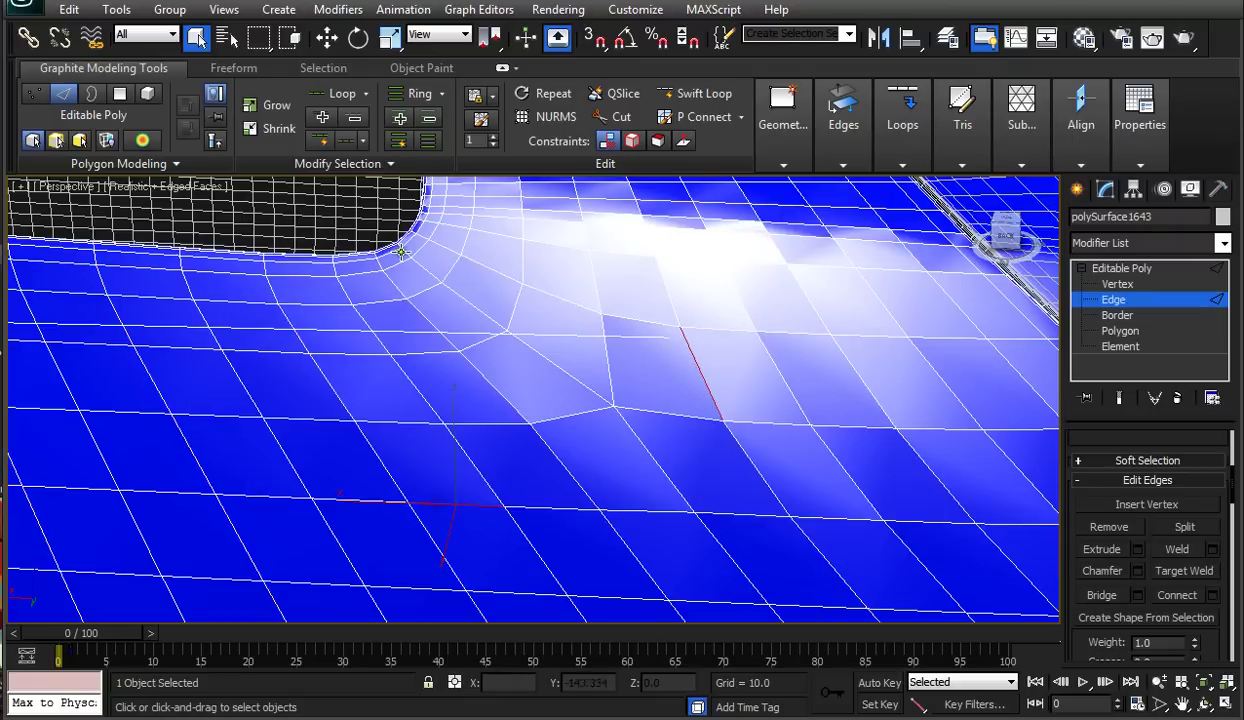
{"action": "left_click", "coordinate": [339, 94]}
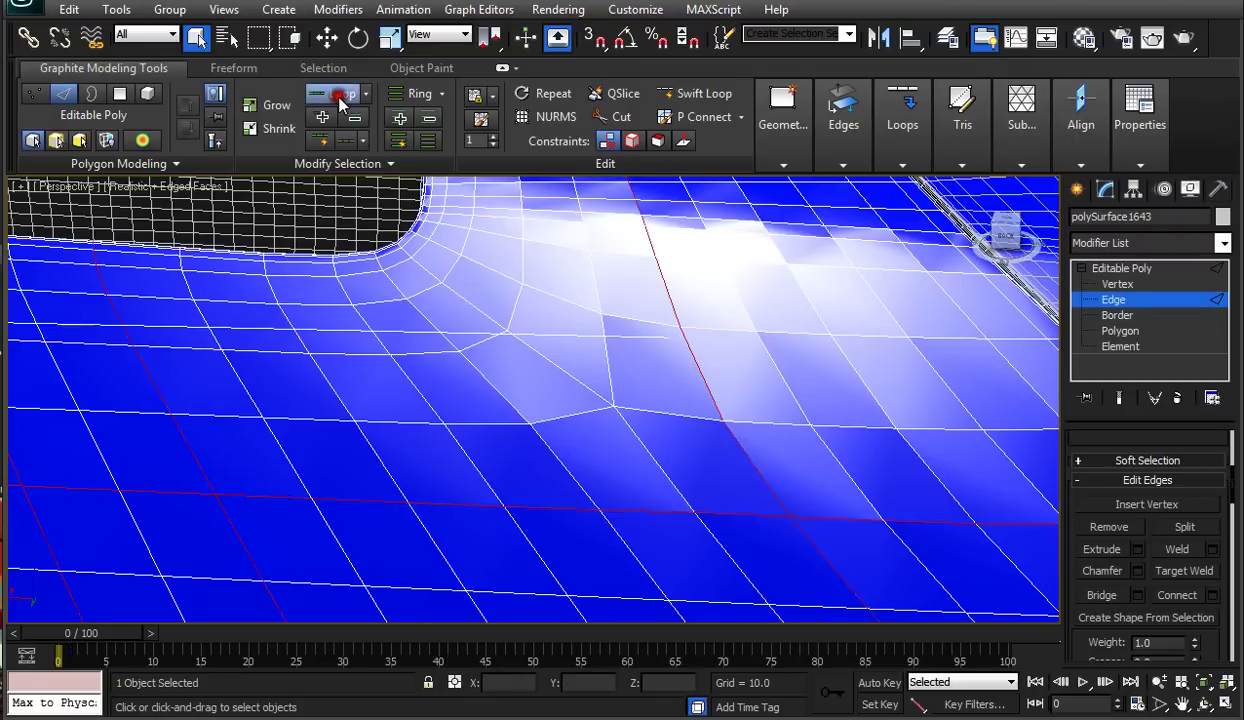
{"action": "left_click", "coordinate": [429, 141]}
Step: Remove the selected alternating edges from the fender, exit edge editing and deselect the fender
{"action": "scroll", "coordinate": [652, 438], "scroll_direction": "down", "scroll_amount": 6}
{"action": "mouse_move", "coordinate": [632, 441]}
{"action": "middle_mouse_down"}
{"action": "mouse_move", "coordinate": [558, 371]}
{"action": "mouse_move", "coordinate": [616, 417]}
{"action": "mouse_move", "coordinate": [411, 422]}
{"action": "mouse_move", "coordinate": [365, 456]}
{"action": "middle_mouse_up"}
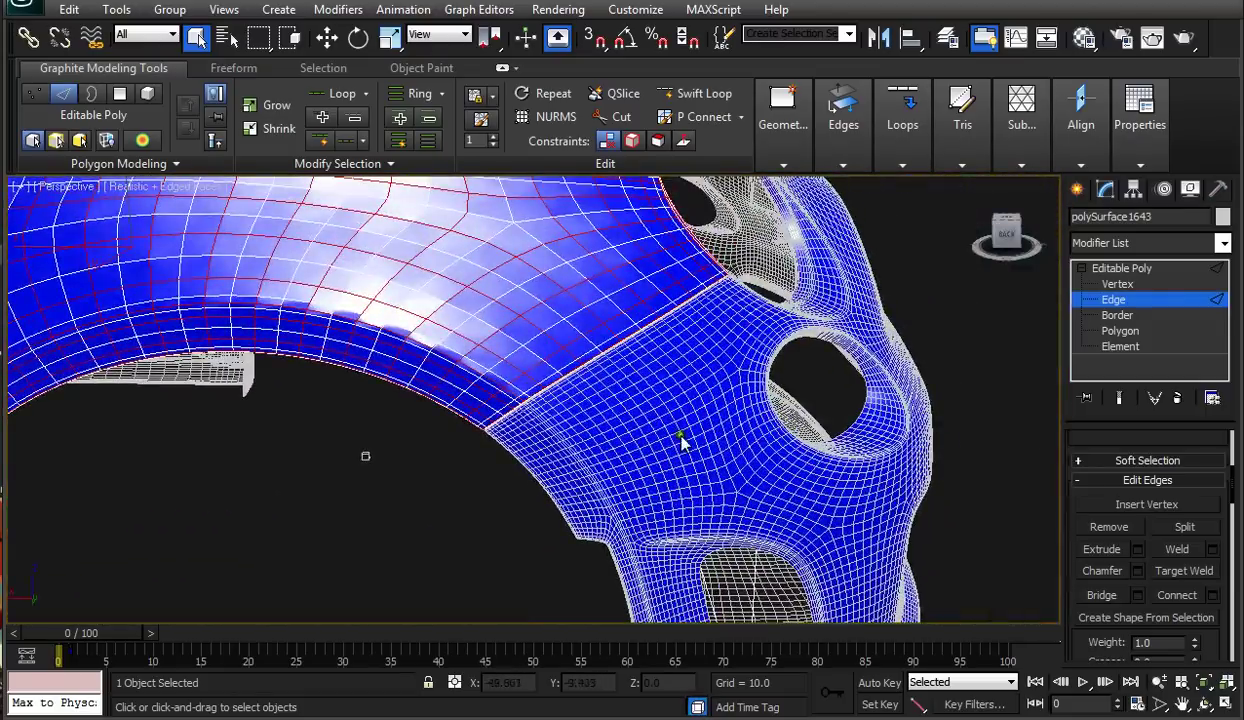
{"action": "left_click", "coordinate": [1108, 528]}
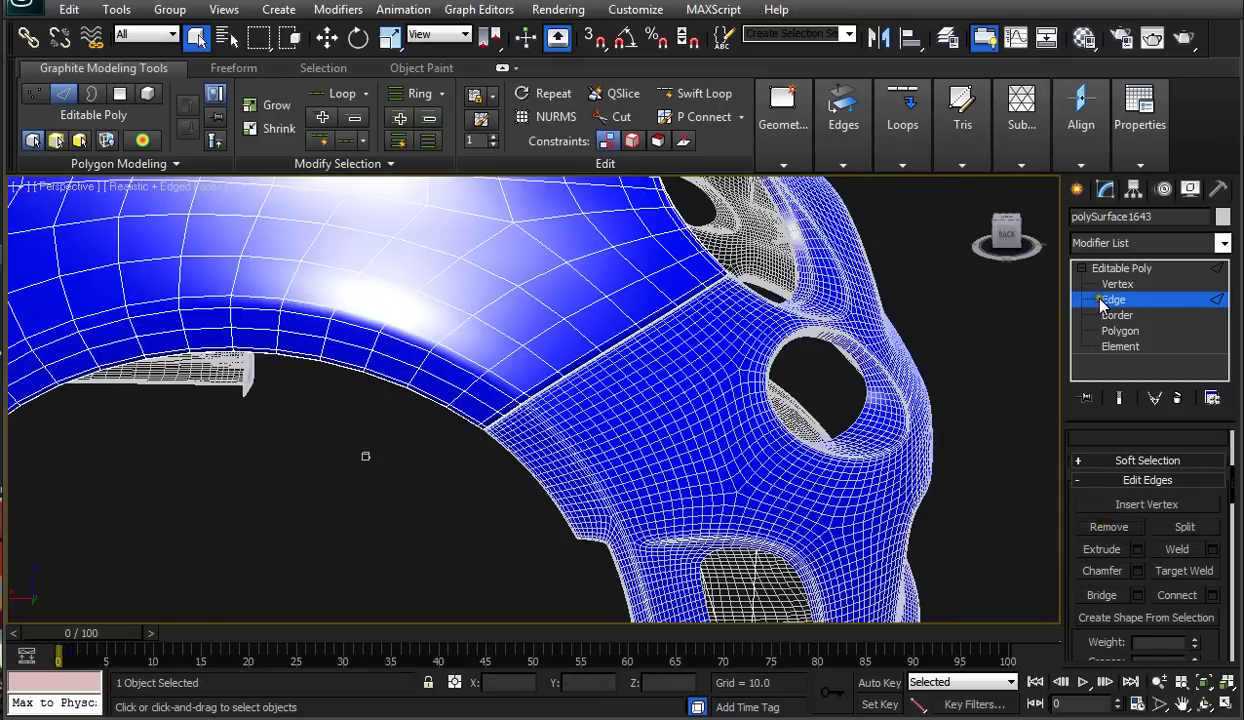
{"action": "left_click", "coordinate": [1101, 303]}
{"action": "left_click", "coordinate": [312, 486]}
{"action": "scroll", "coordinate": [318, 478], "scroll_direction": "down", "scroll_amount": 4}
{"action": "middle_click_drag", "start_coordinate": [330, 472], "coordinate": [489, 528]}
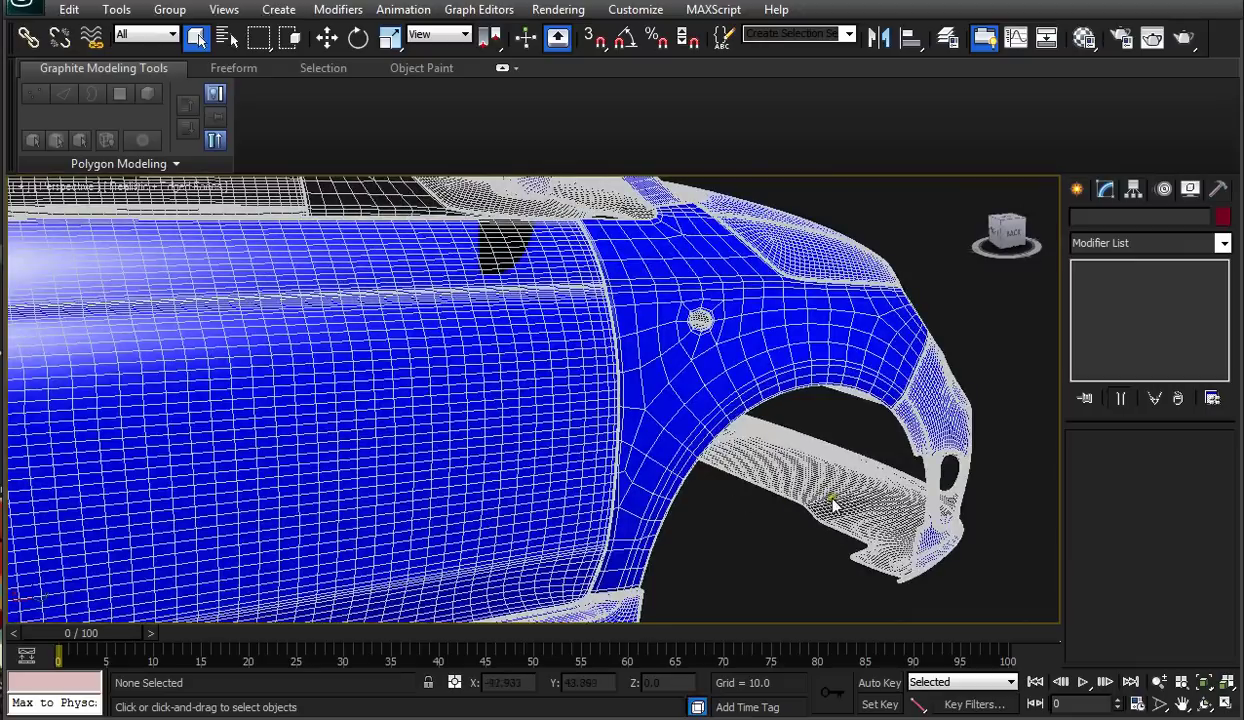